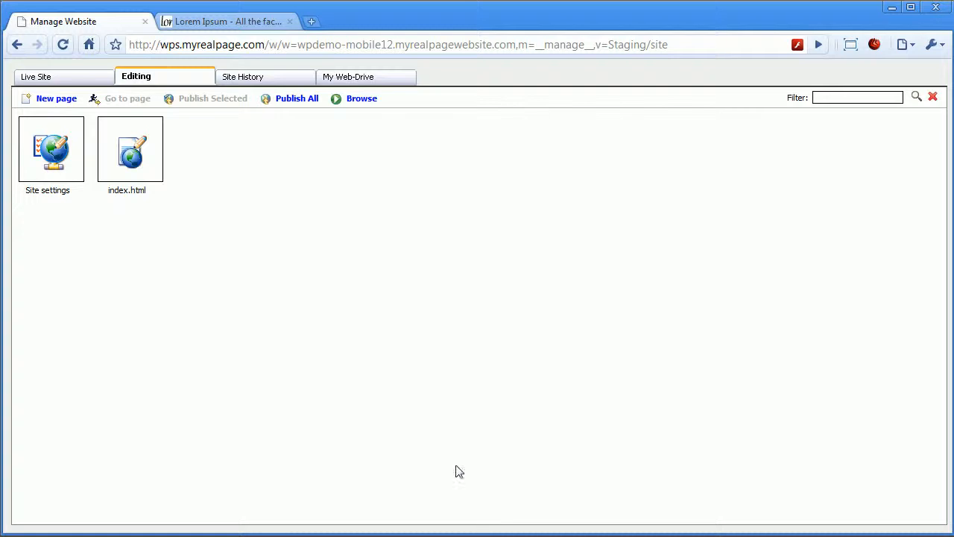
Examine the content sections of index.html in editing mode and view the Listing Resources section's settings without changing them
double_click(141, 165)
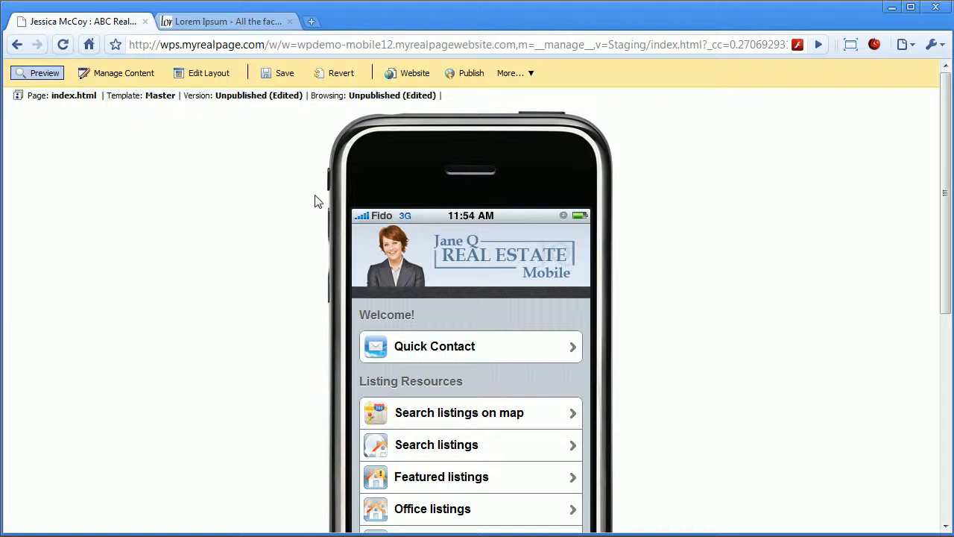
click(130, 72)
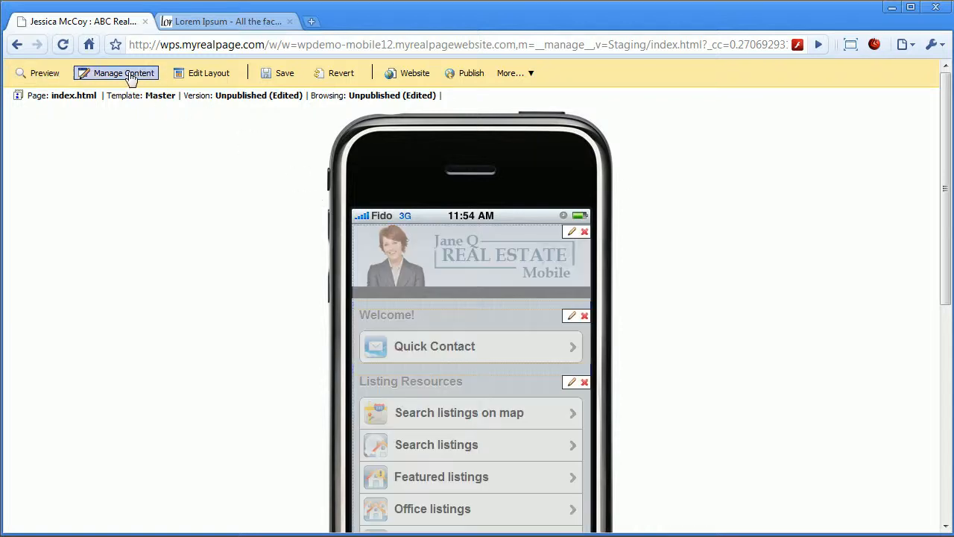
scroll(651, 271, down, 4)
scroll(651, 270, down, 2)
scroll(651, 279, up, 6)
scroll(649, 296, down, 3)
scroll(650, 296, up, 2)
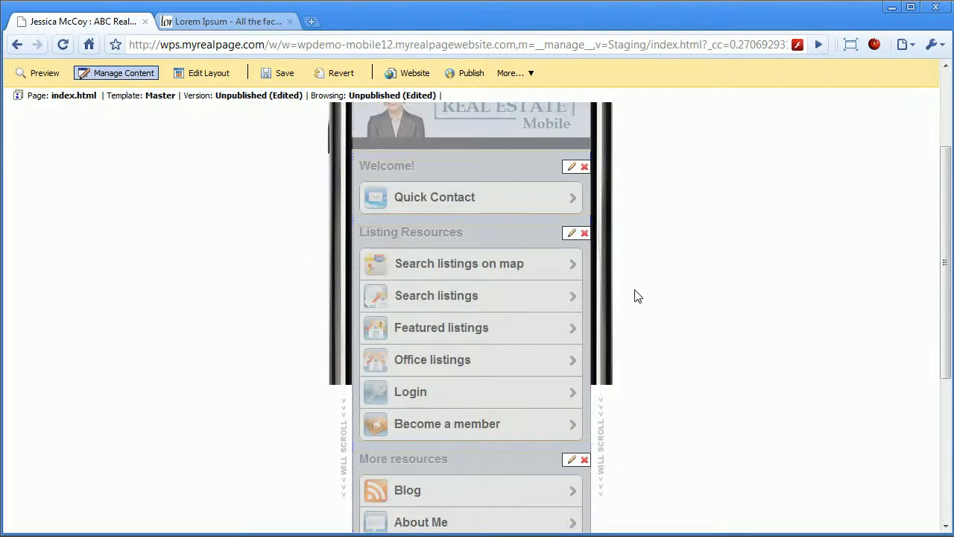
click(570, 234)
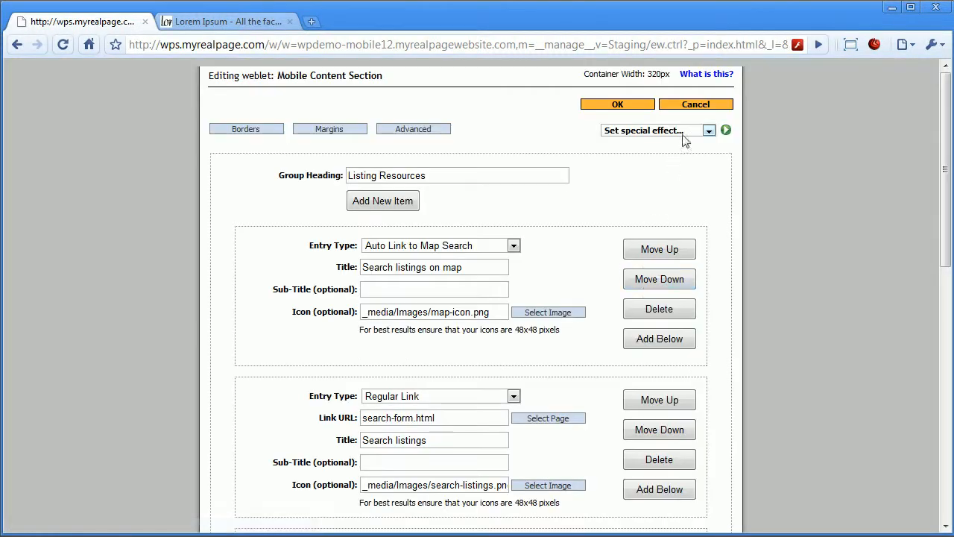
click(699, 101)
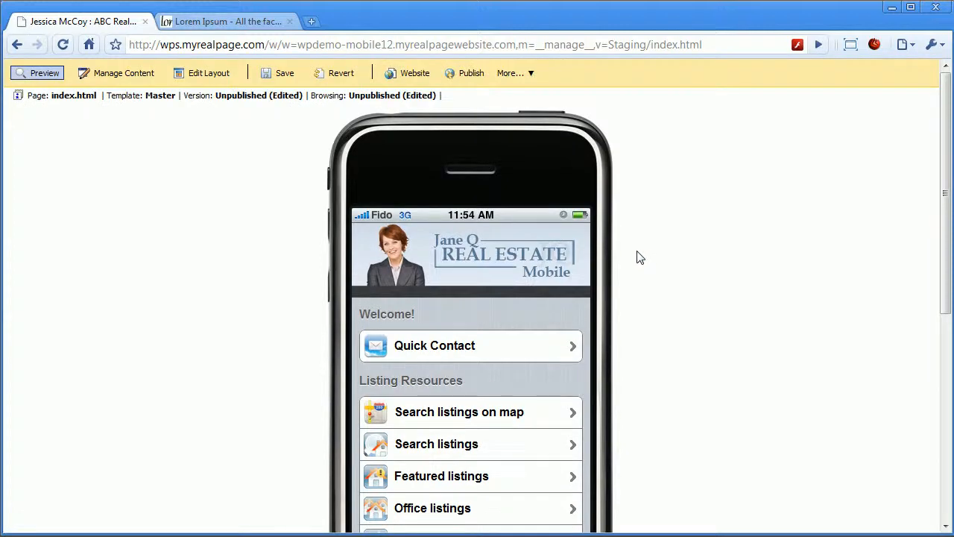
Create a new page named "demo listing" with the title "Demo Listing Content" from the website manager
click(415, 77)
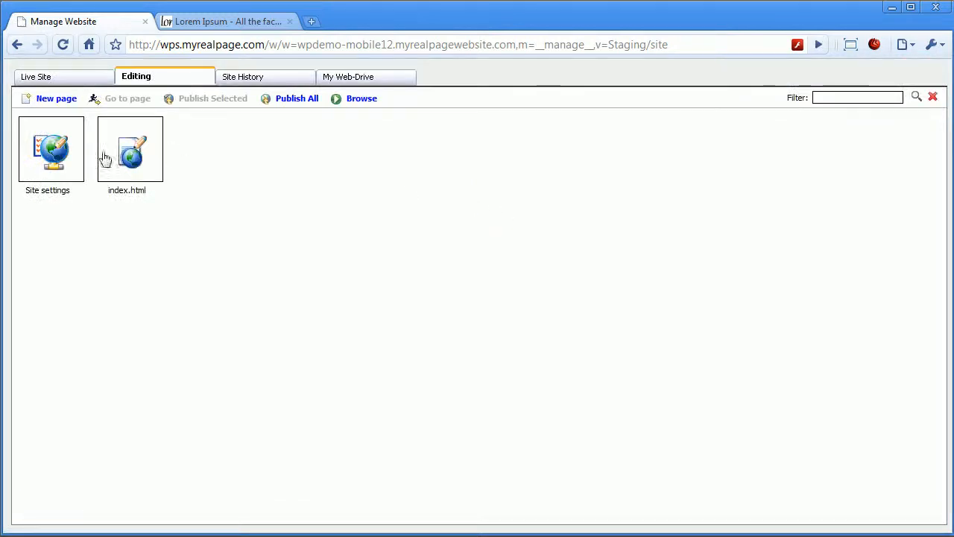
click(67, 102)
click(442, 214)
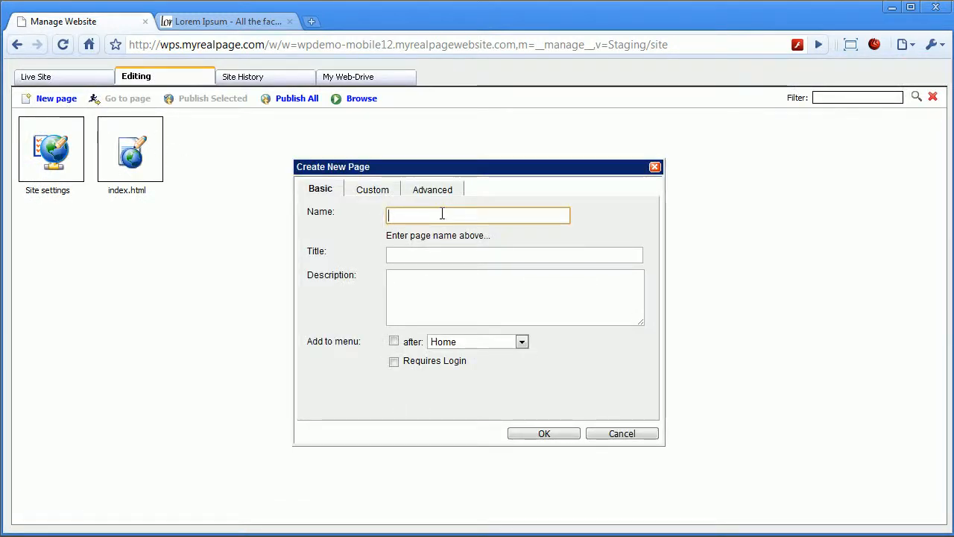
text(demo listing)
key(Tab)
text(Demo Listing Content)
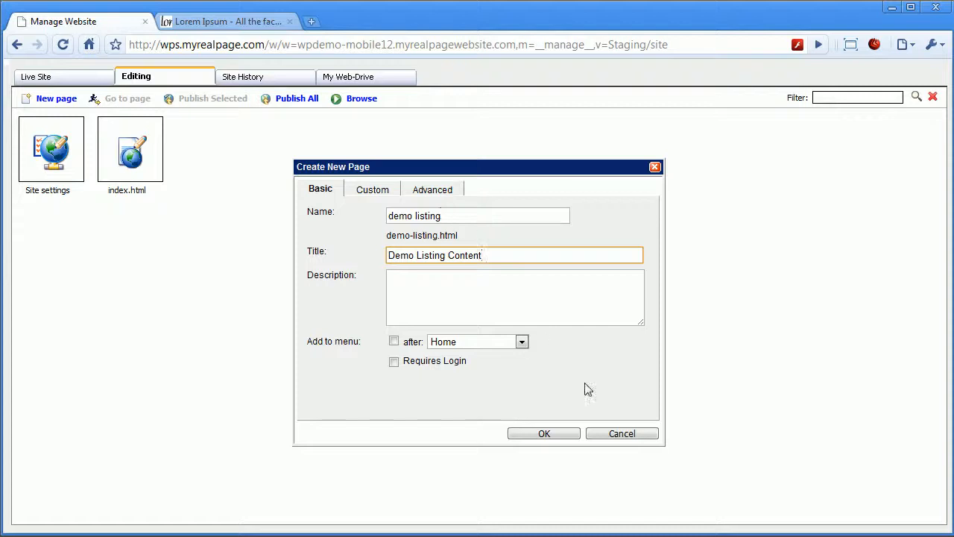
click(563, 438)
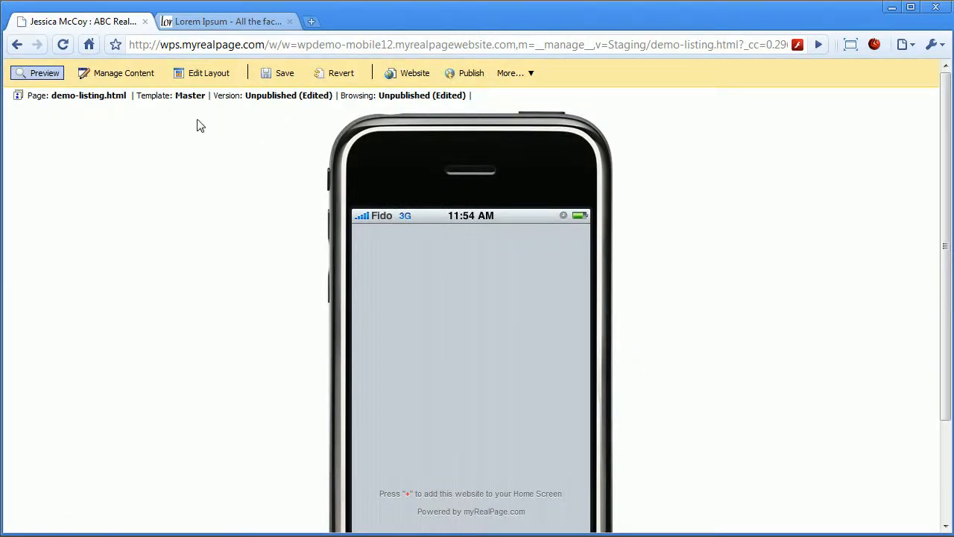
Choose the Properties Pages weblet from the Real Estate category as content for the empty demo-listing page
click(124, 73)
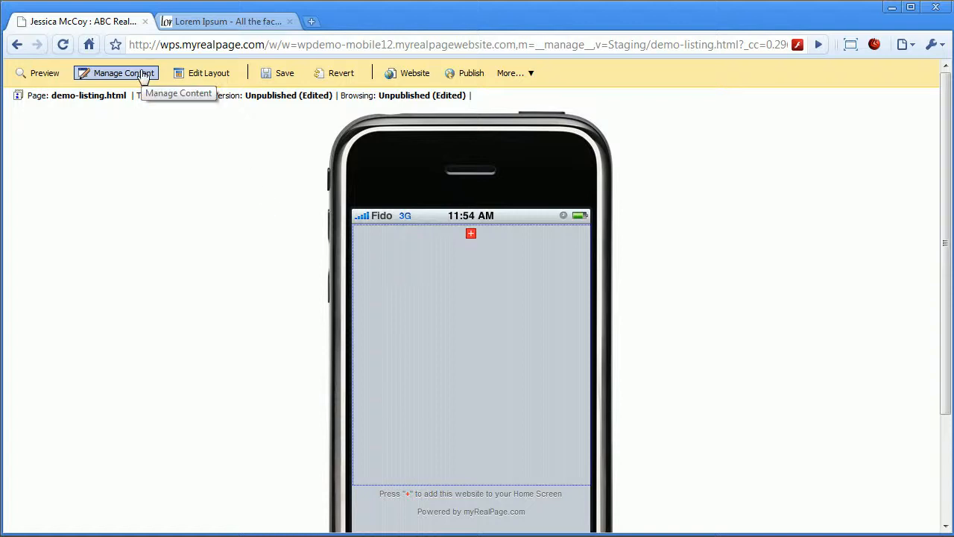
click(471, 236)
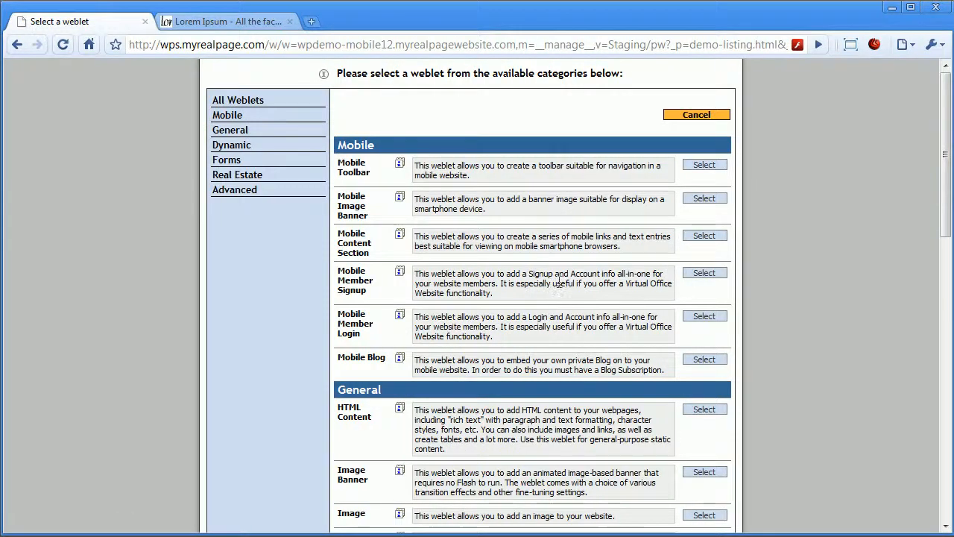
scroll(563, 280, down, 2)
scroll(564, 279, down, 7)
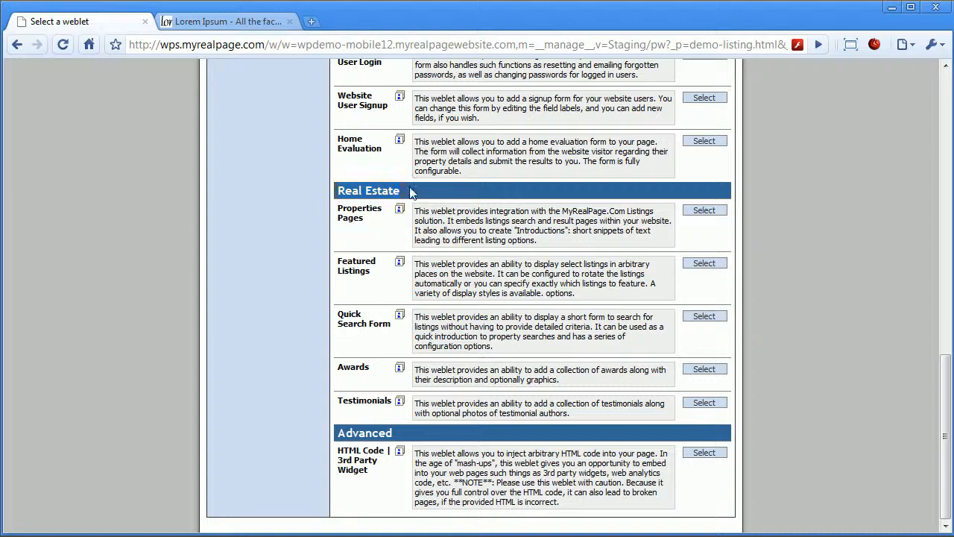
click(703, 211)
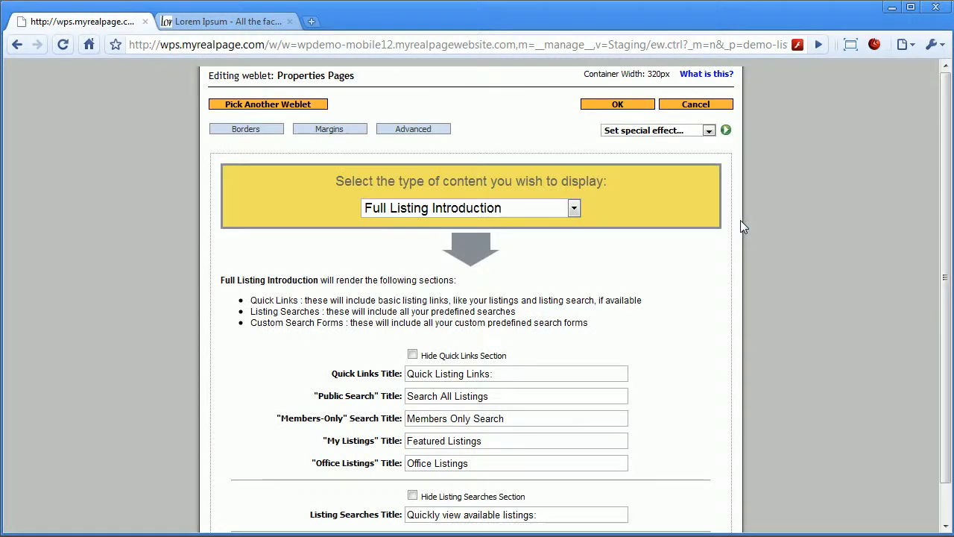
Review the content types and title fields, and insert the weblet as a Full Listing Introduction with its default titles
click(574, 208)
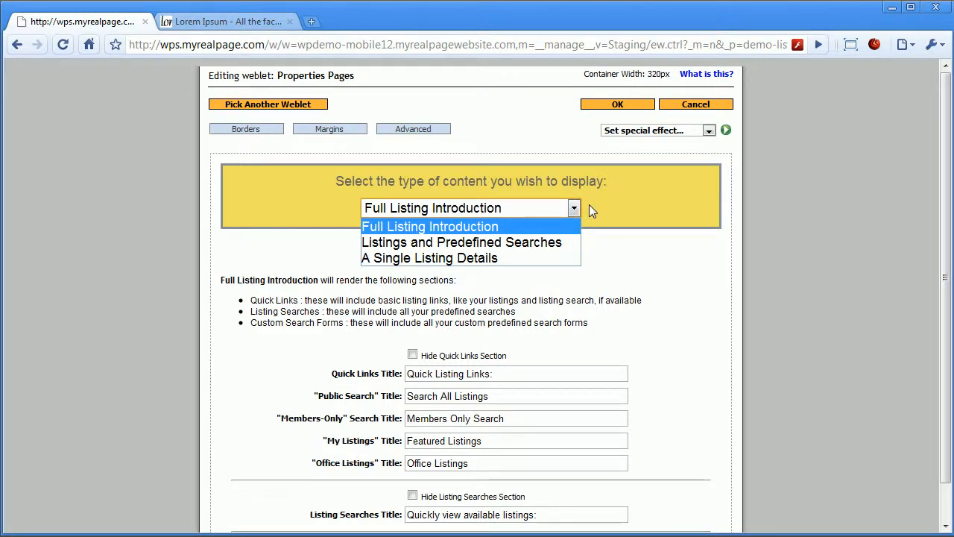
click(590, 205)
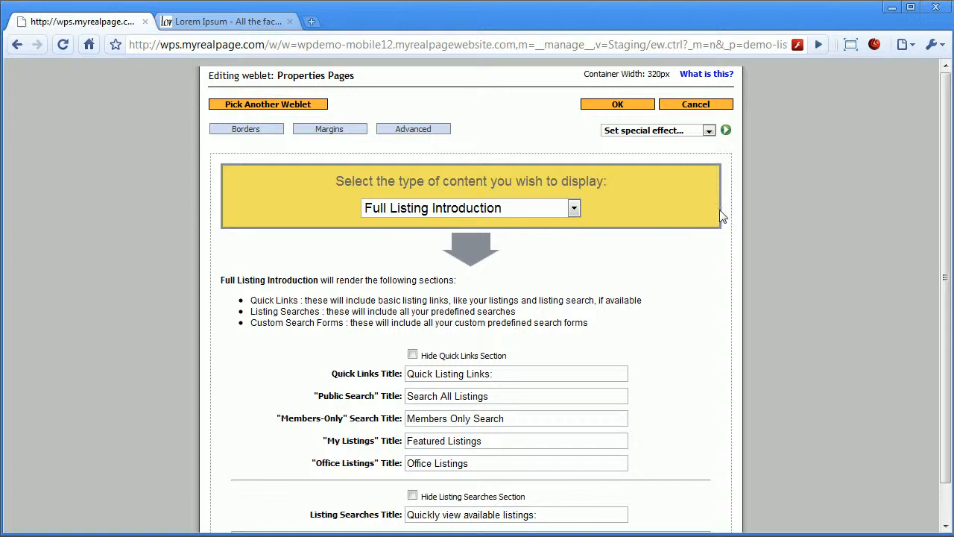
scroll(720, 216, down, 1)
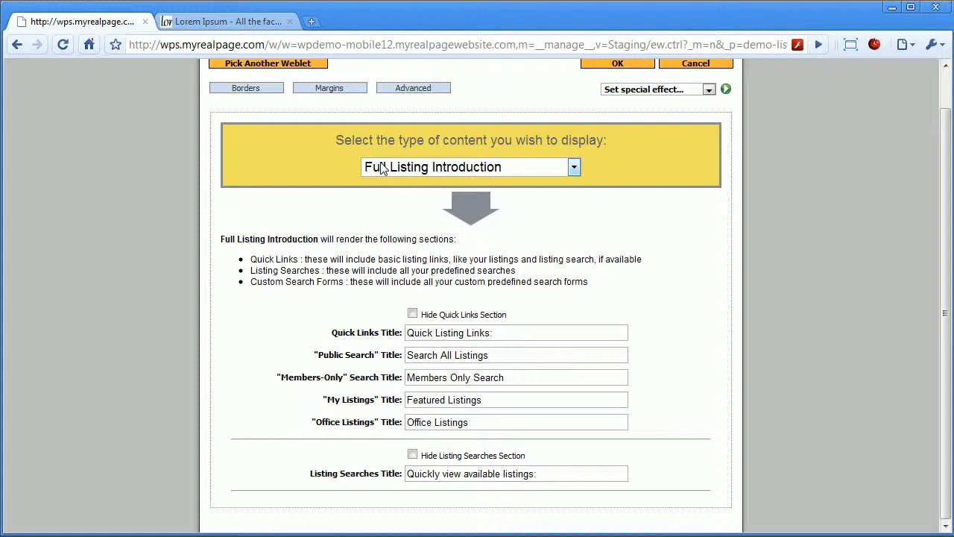
click(506, 335)
click(510, 354)
click(519, 376)
click(498, 399)
click(492, 422)
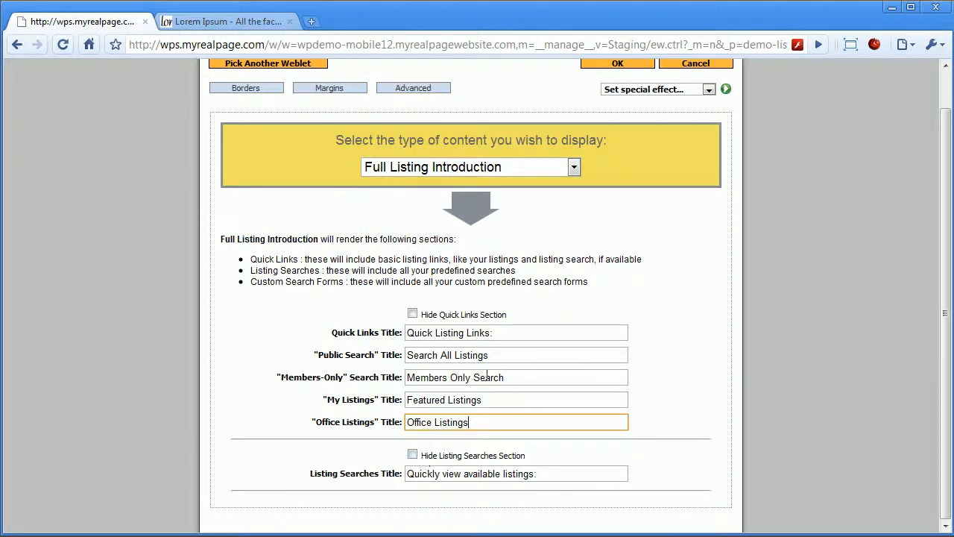
scroll(487, 376, up, 1)
click(617, 104)
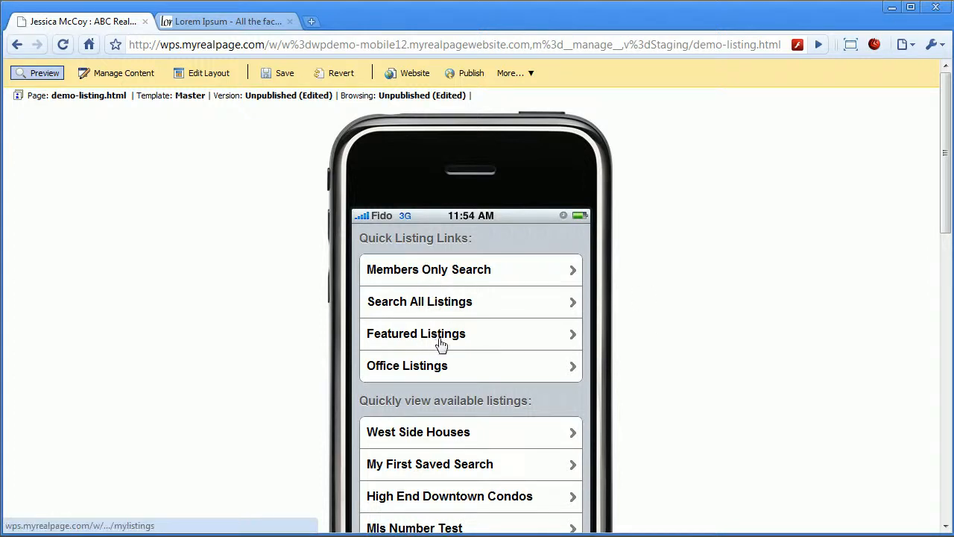
Look through the listing links in the page preview, open the West Side Houses search and return to the page
scroll(470, 369, down, 5)
scroll(467, 363, up, 5)
scroll(467, 453, down, 8)
scroll(488, 436, up, 8)
click(433, 436)
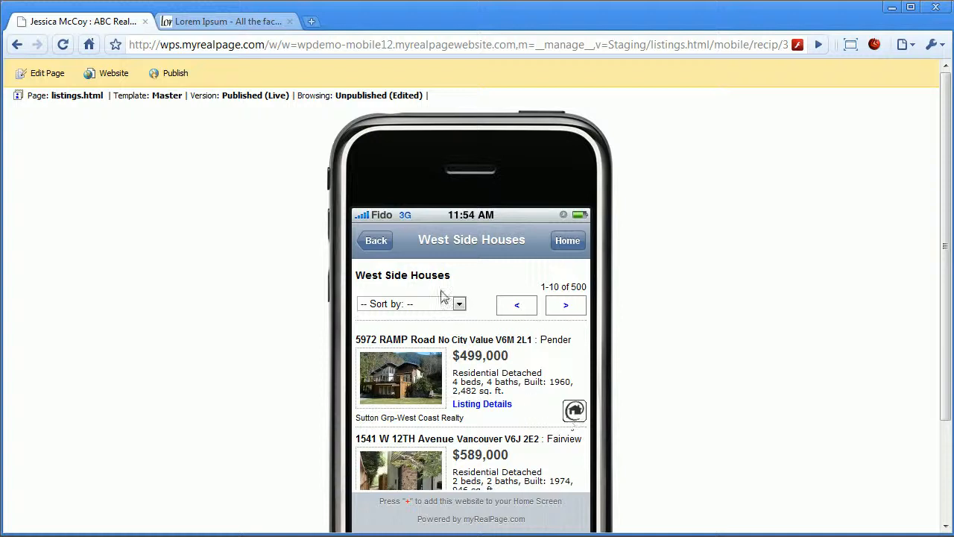
click(376, 241)
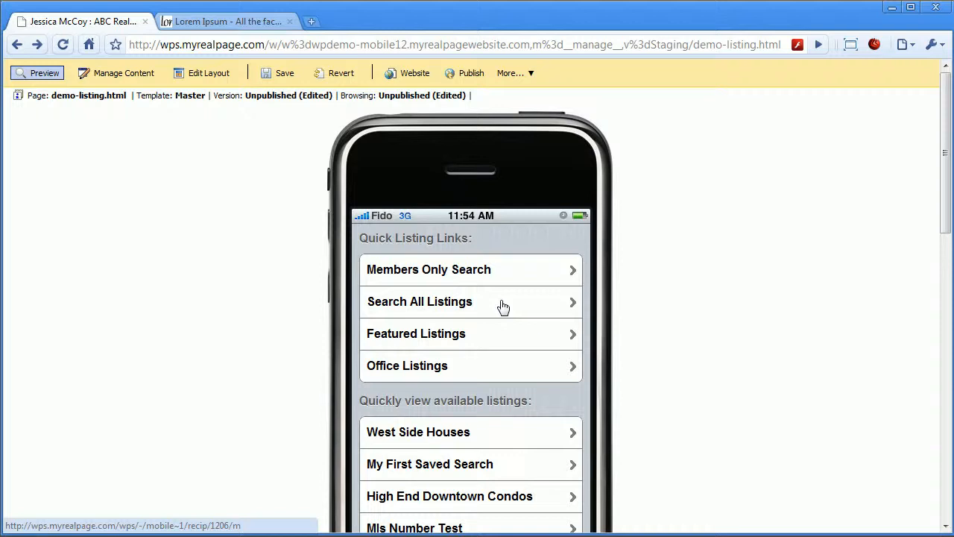
Add a Mobile Toolbar weblet titled "Listings" with automatic back and home buttons to the page
click(119, 72)
scroll(470, 257, down, 10)
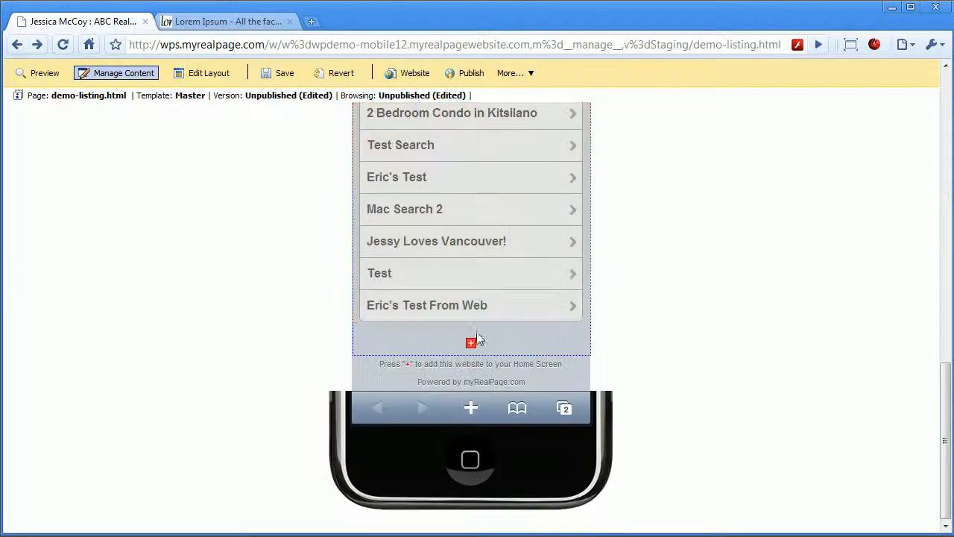
click(472, 343)
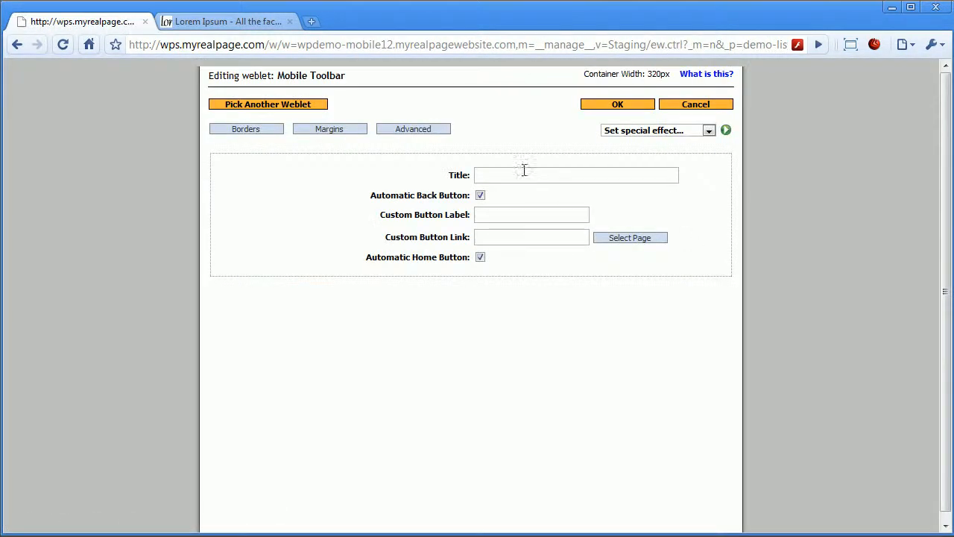
click(518, 175)
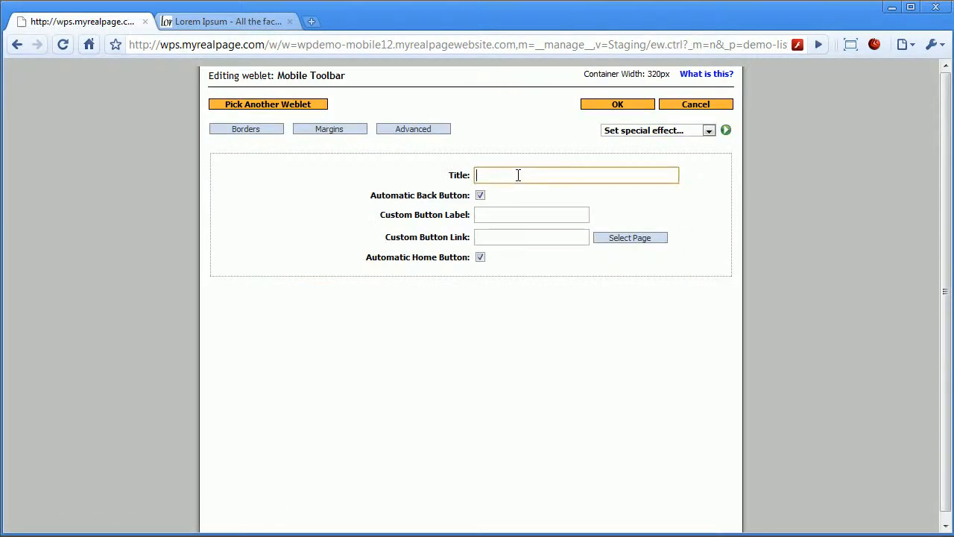
text(Listings)
click(622, 104)
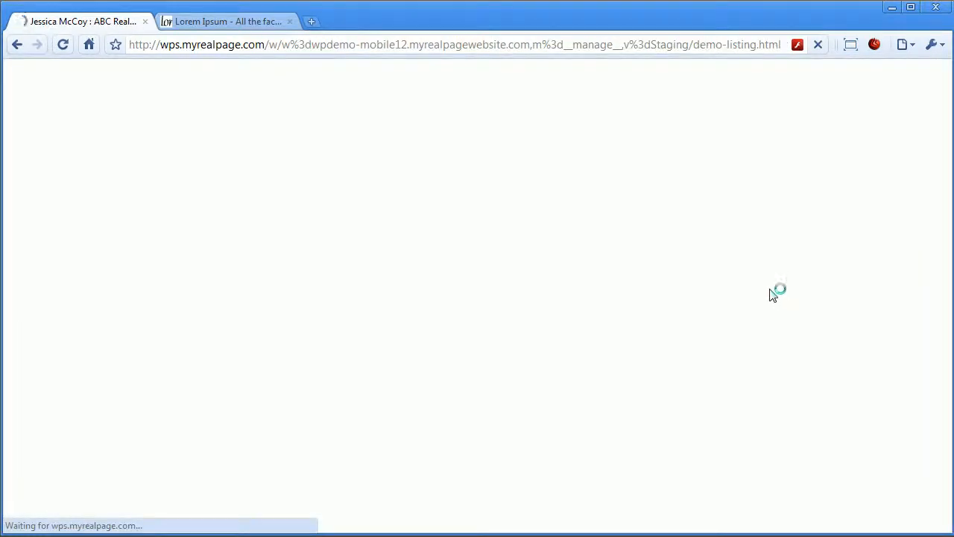
Move the Listings toolbar above the Quick Listing Links section, preview the page and save it
click(109, 76)
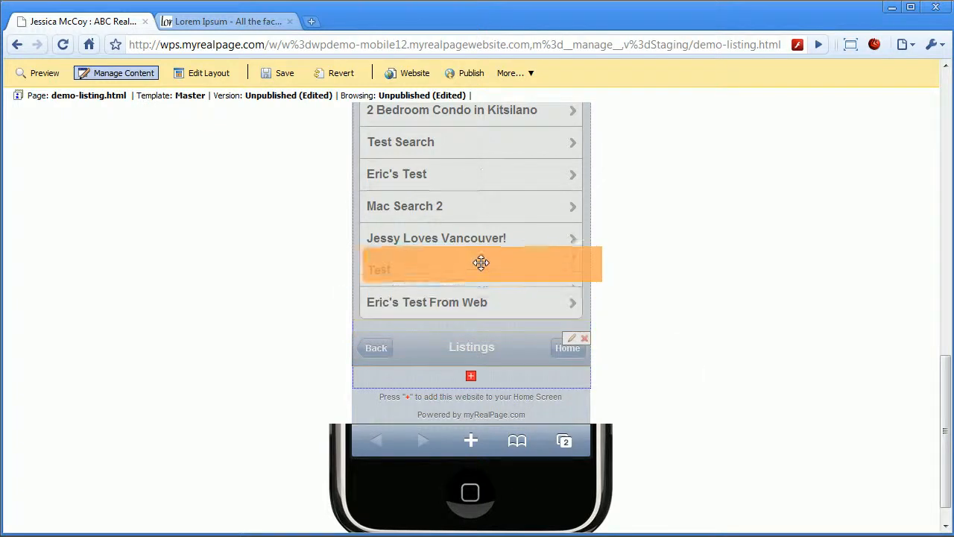
scroll(480, 269, up, 10)
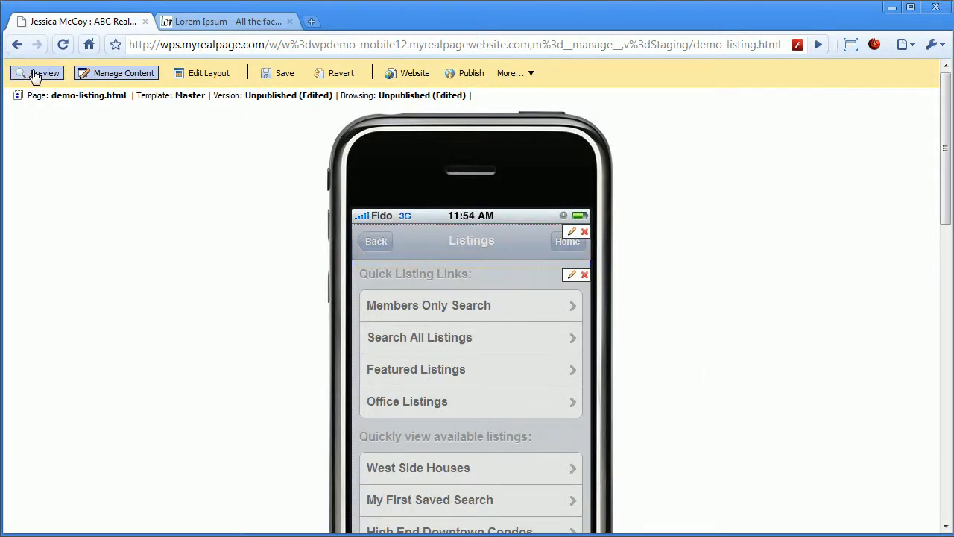
click(37, 74)
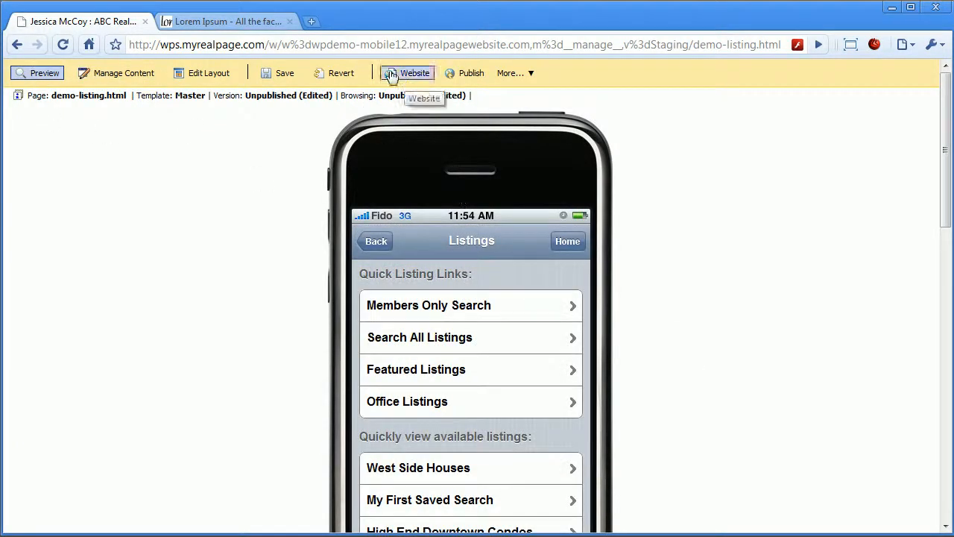
click(281, 73)
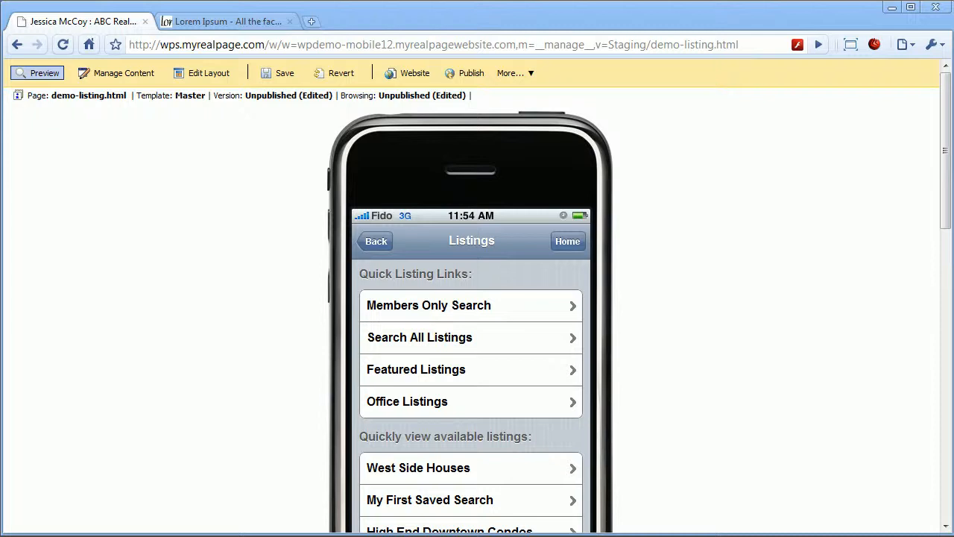
click(127, 73)
click(571, 275)
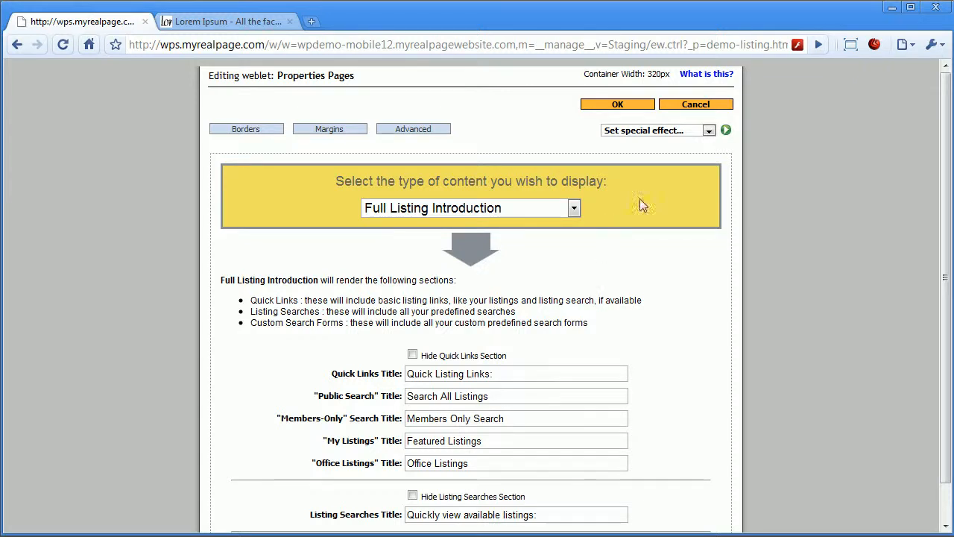
click(693, 105)
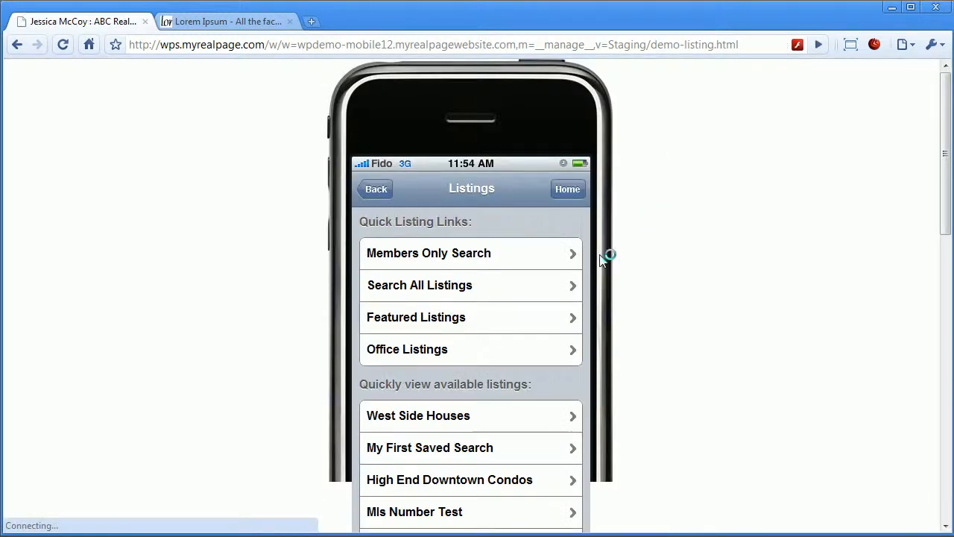
Delete the Properties Pages weblet and the Listings toolbar from the demo-listing page
click(124, 75)
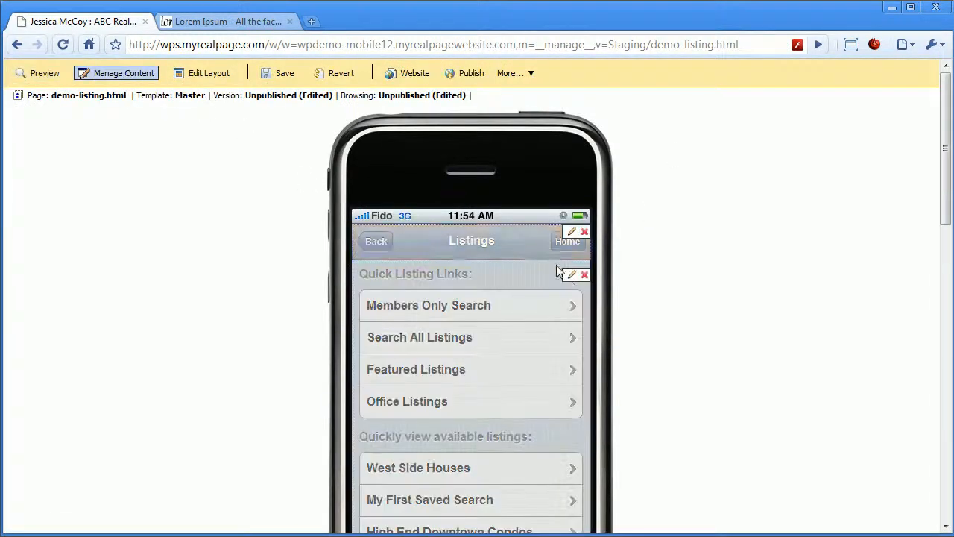
click(582, 276)
click(441, 326)
click(581, 234)
click(447, 322)
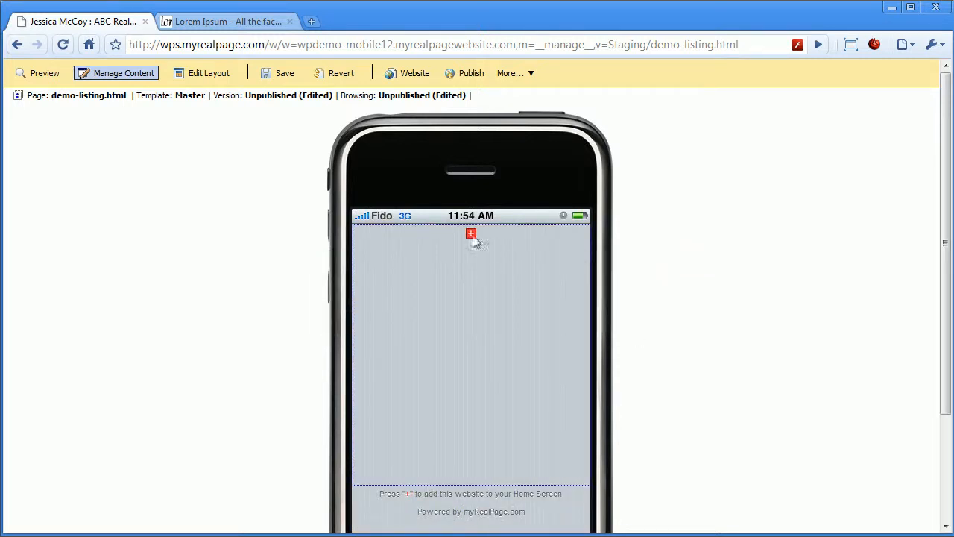
Add a Properties Pages weblet to the empty demo-listing page with the content type Listings and Predefined Searches
click(471, 235)
click(443, 328)
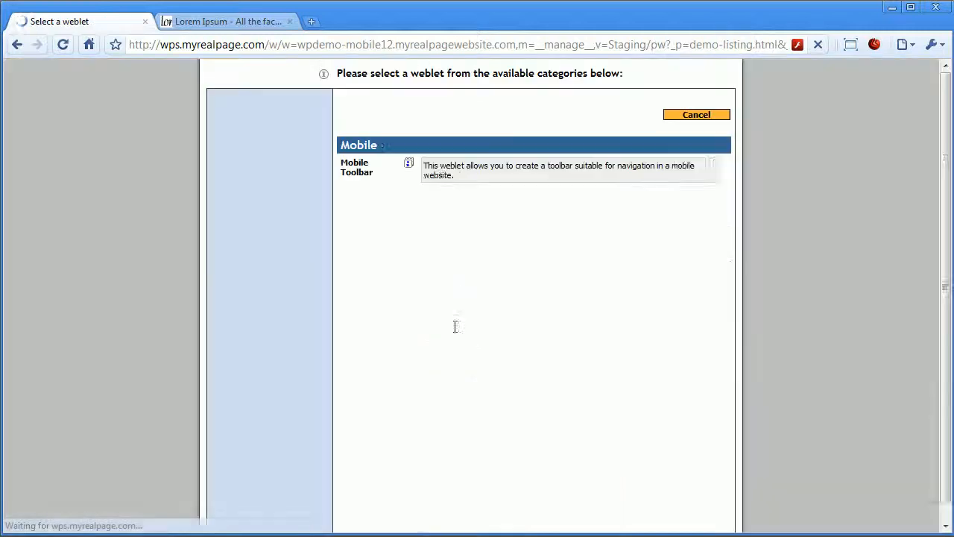
scroll(536, 304, down, 10)
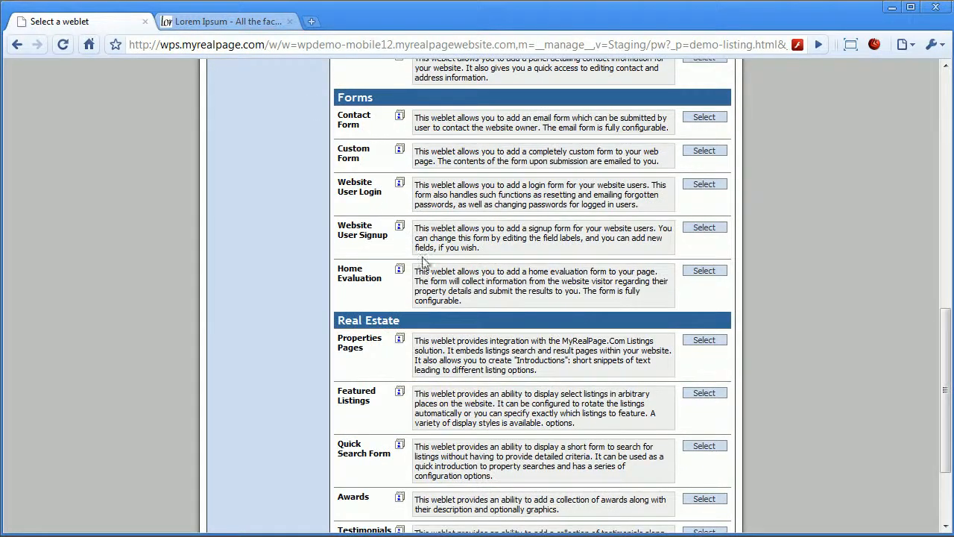
click(702, 343)
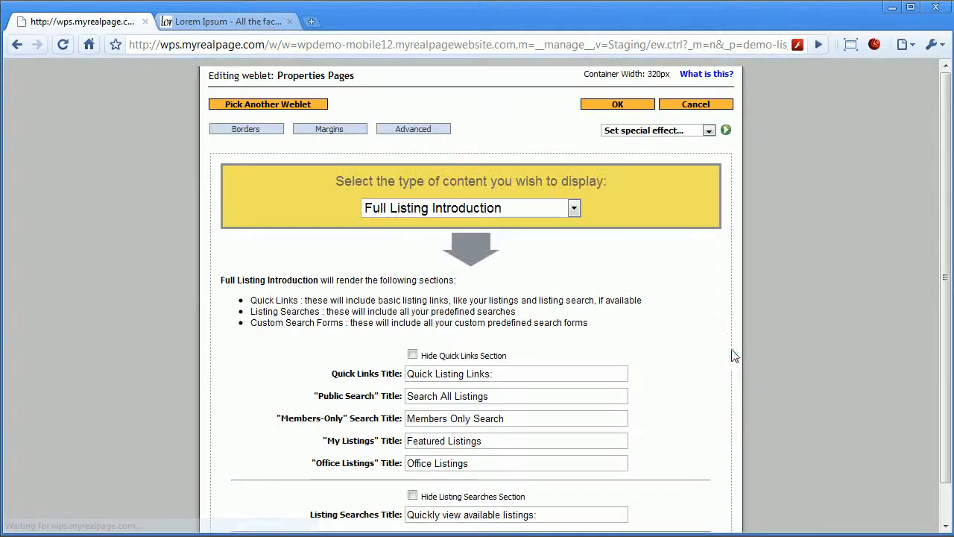
click(456, 210)
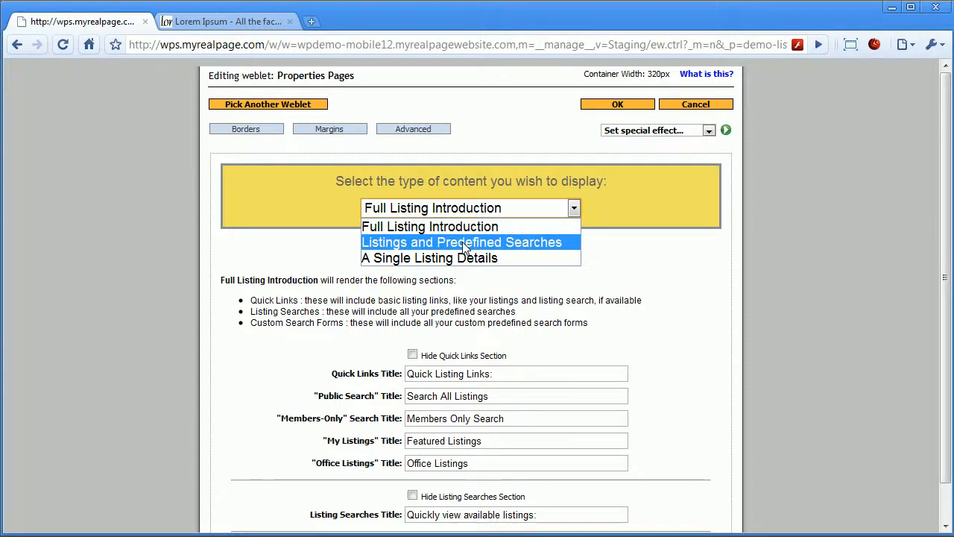
click(464, 246)
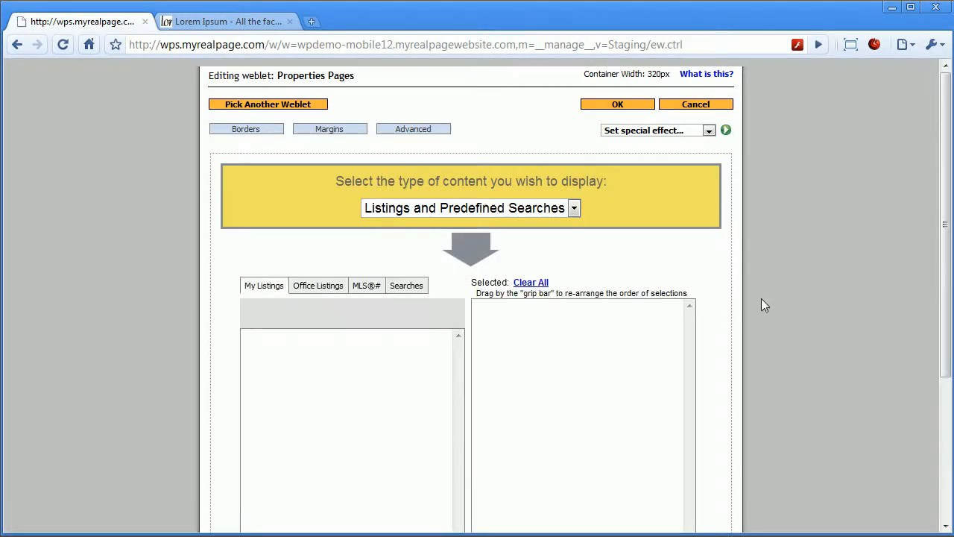
Add My Listings as a group to the selection and check its inclusion options, keeping Include all Listings
scroll(798, 251, down, 3)
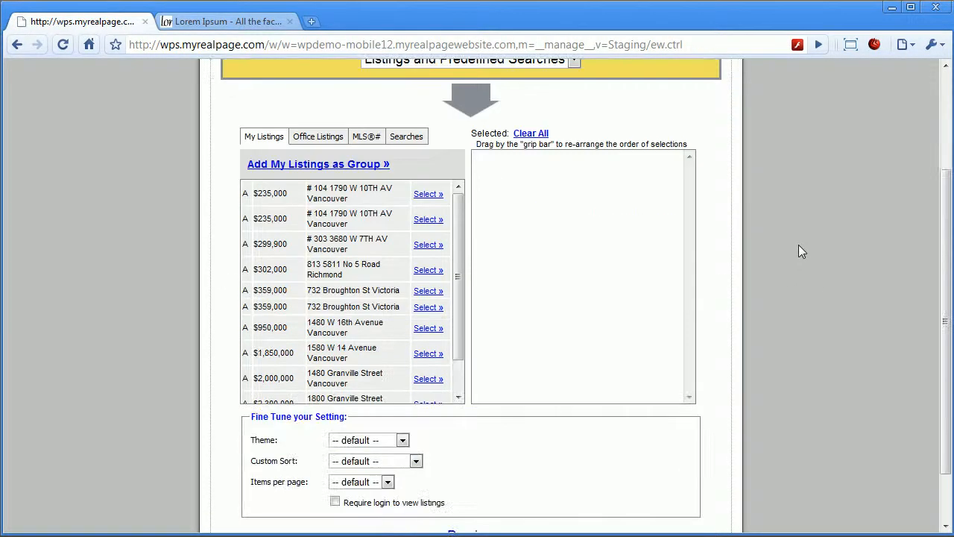
scroll(799, 251, up, 1)
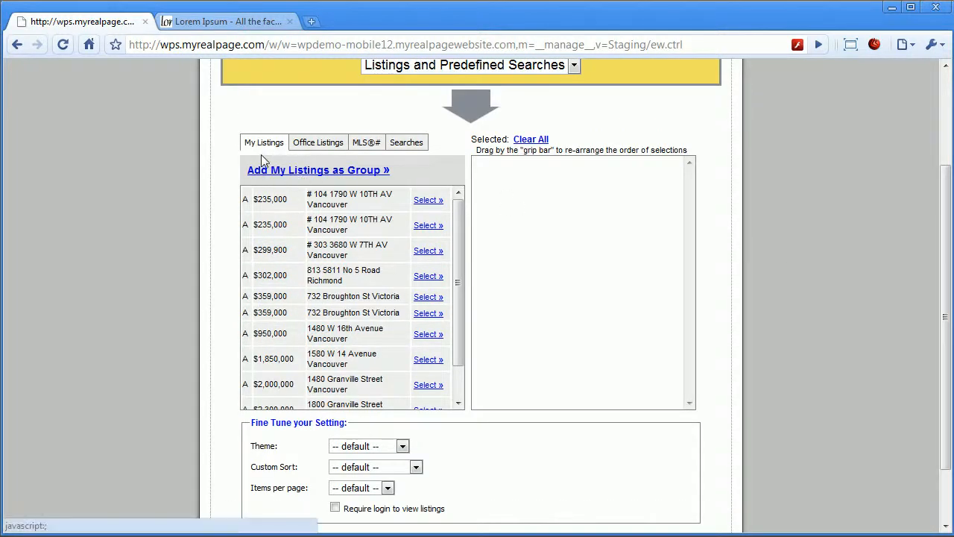
click(283, 171)
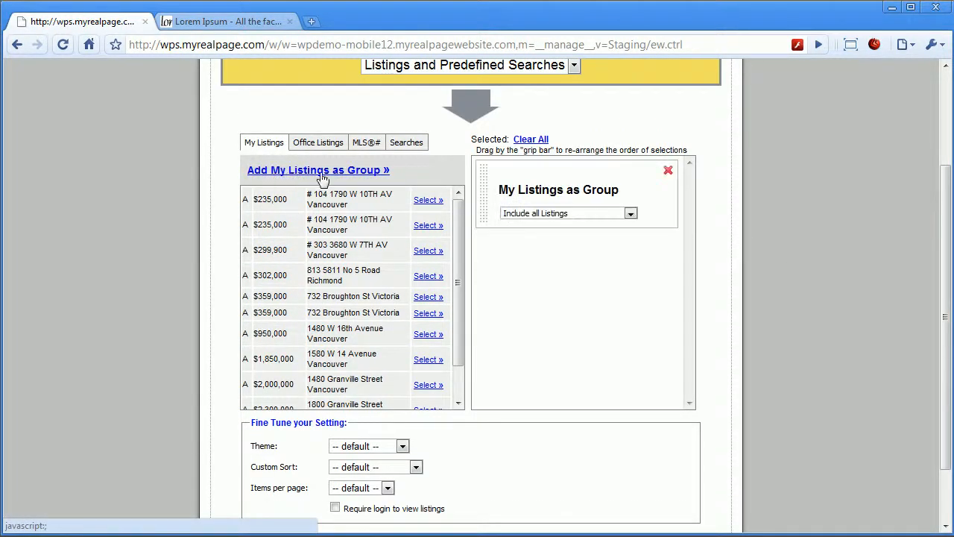
click(553, 215)
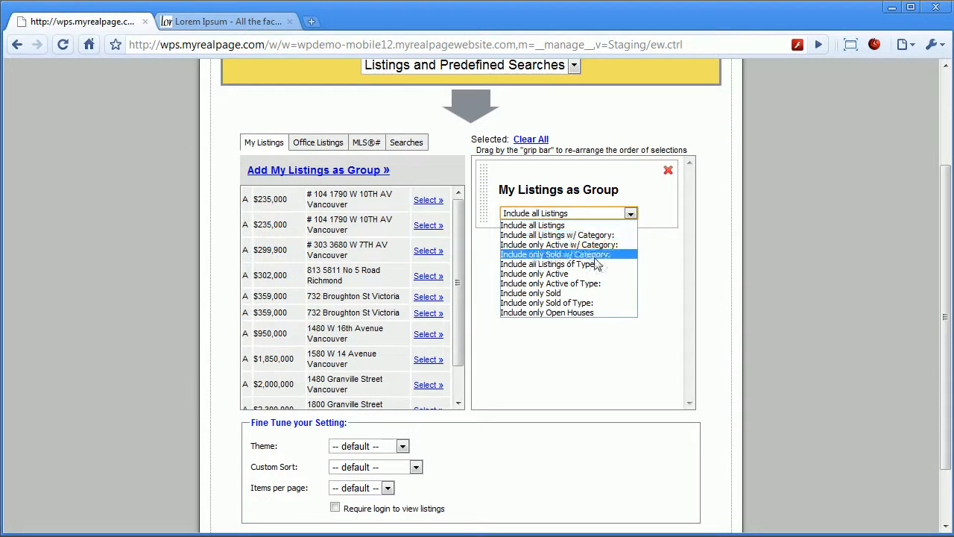
click(659, 215)
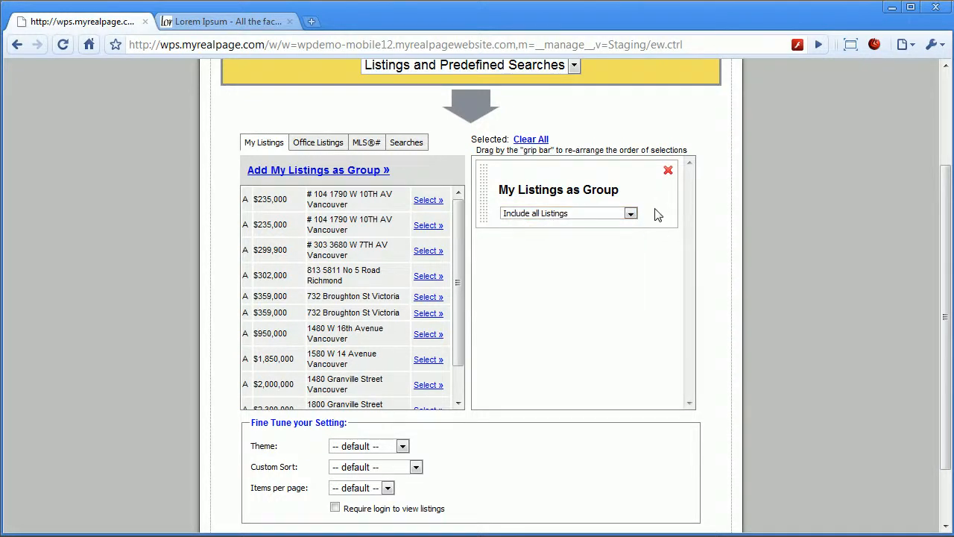
Try adding the $299,900 and $1,850,000 listings individually, and remove every entry including the My Listings group from the selection
click(429, 251)
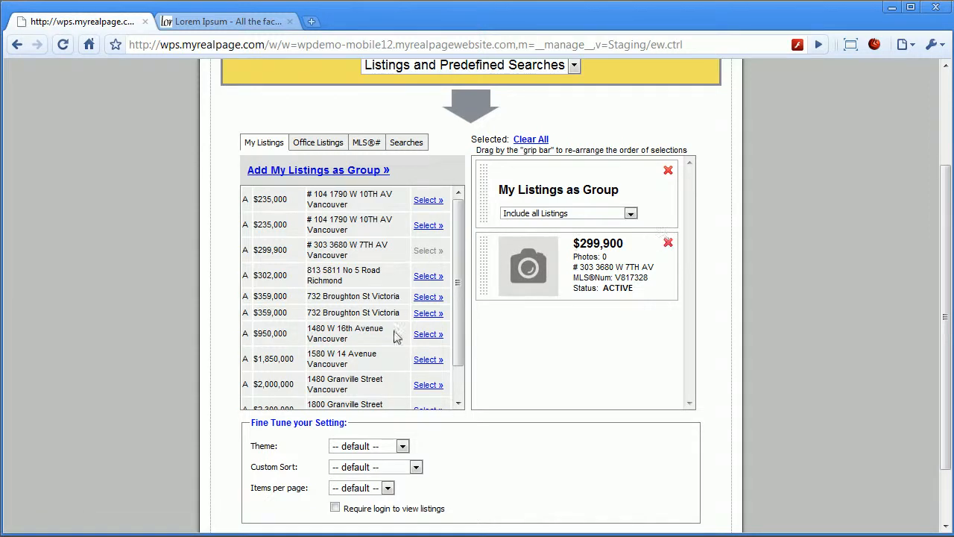
click(429, 359)
click(667, 244)
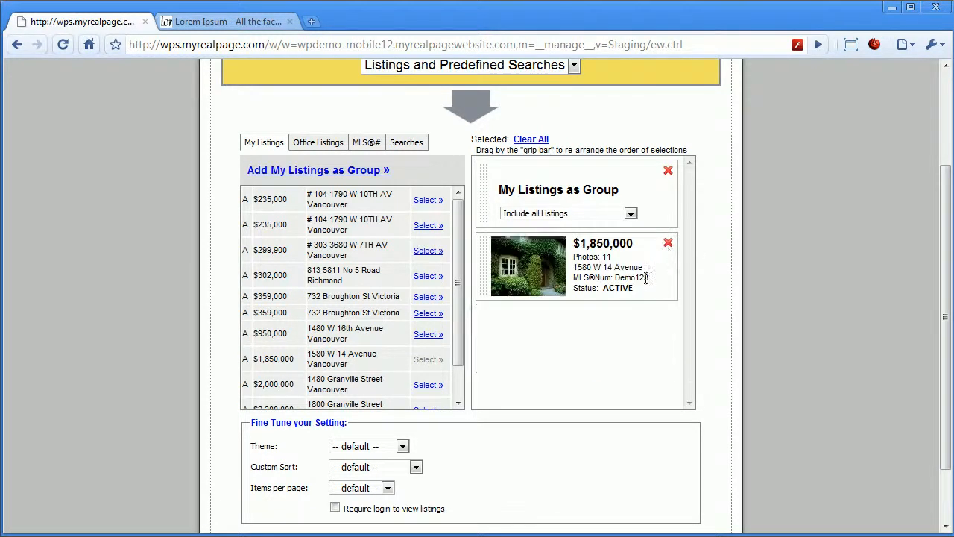
click(670, 172)
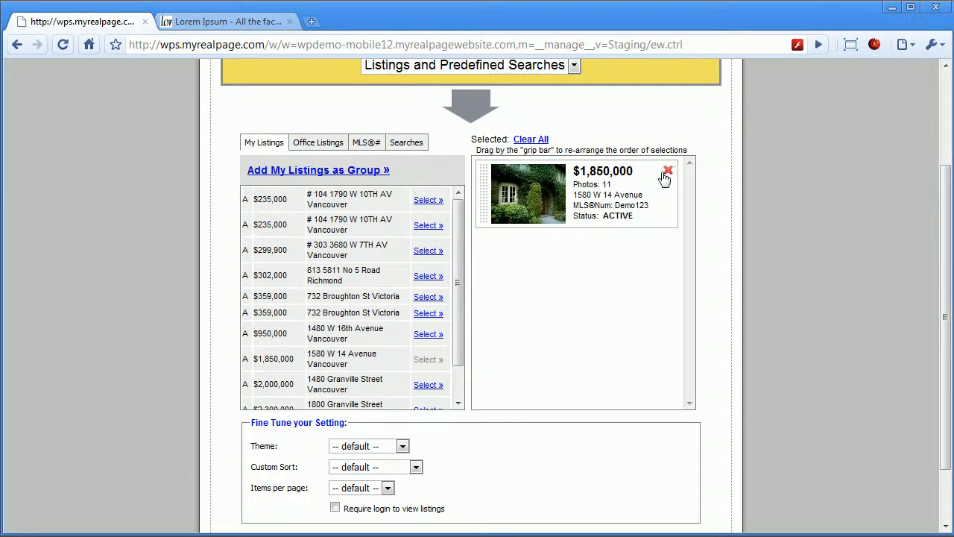
click(665, 174)
Look at the MLS® number lookup and the predefined searches as listing sources, and return to My Listings
click(369, 143)
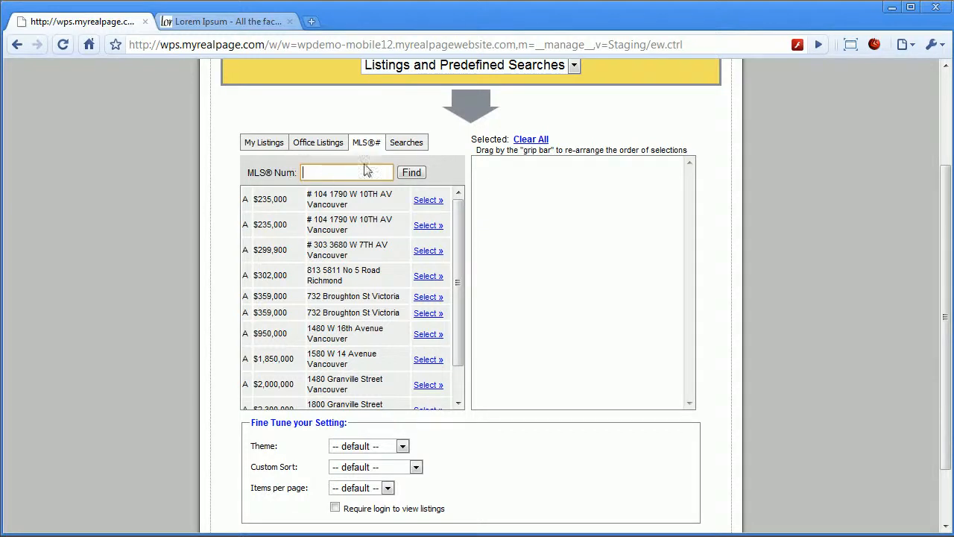
click(408, 145)
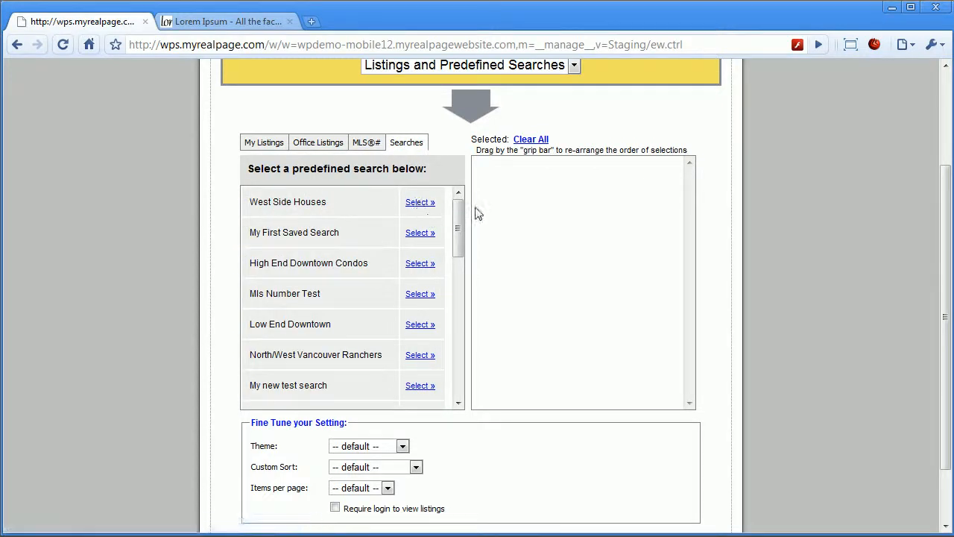
click(270, 145)
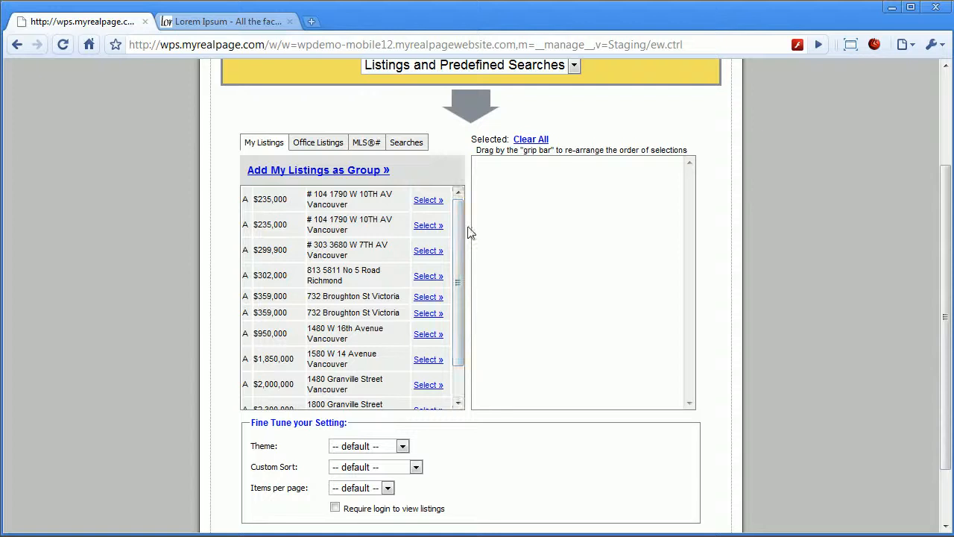
Select the $2,000,000, $1,850,000 and $950,000 listings, apply the weblet and review the listings on the page
click(428, 386)
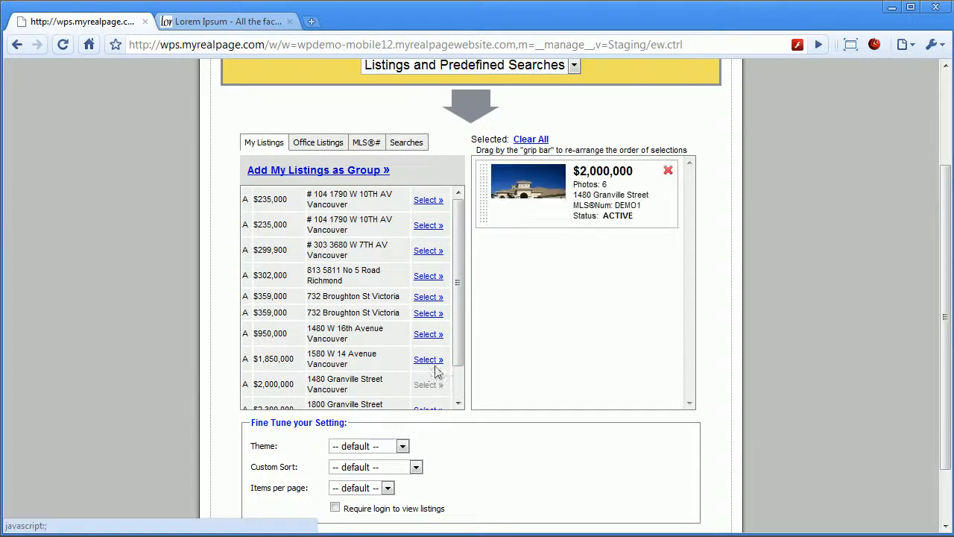
click(430, 360)
click(429, 334)
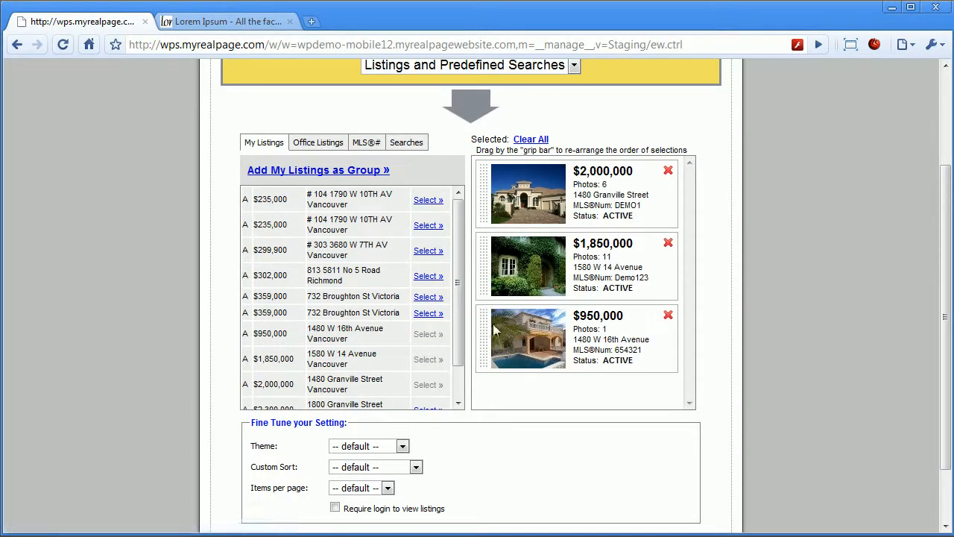
scroll(722, 266, up, 2)
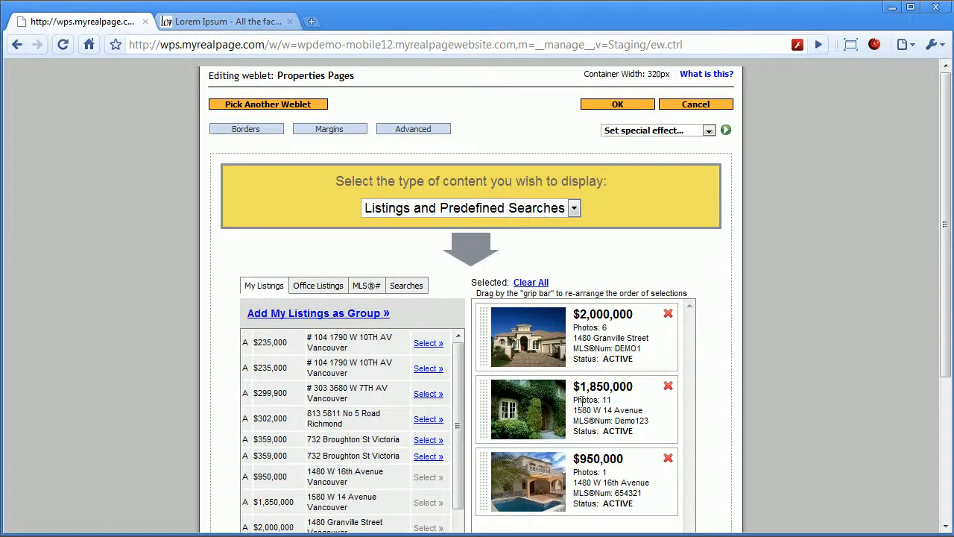
click(618, 105)
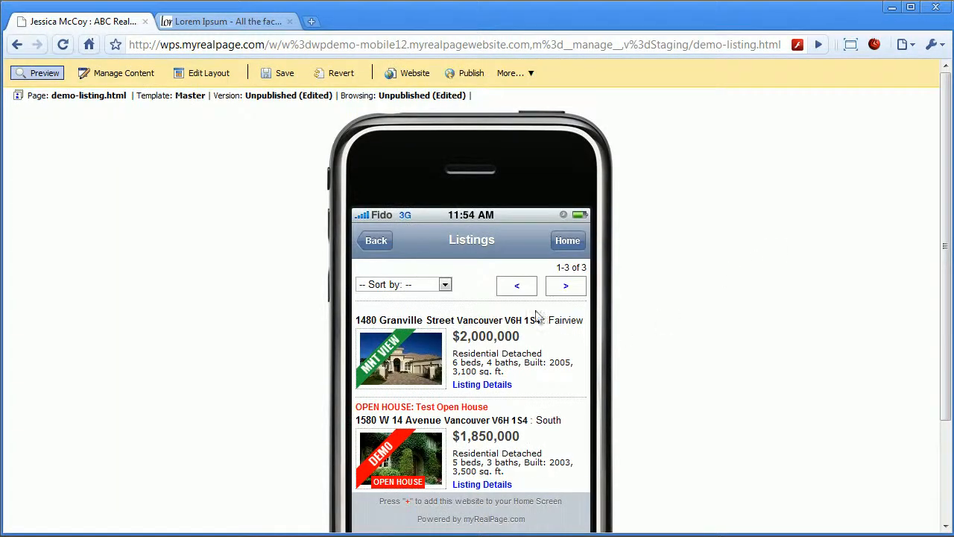
scroll(569, 322, down, 2)
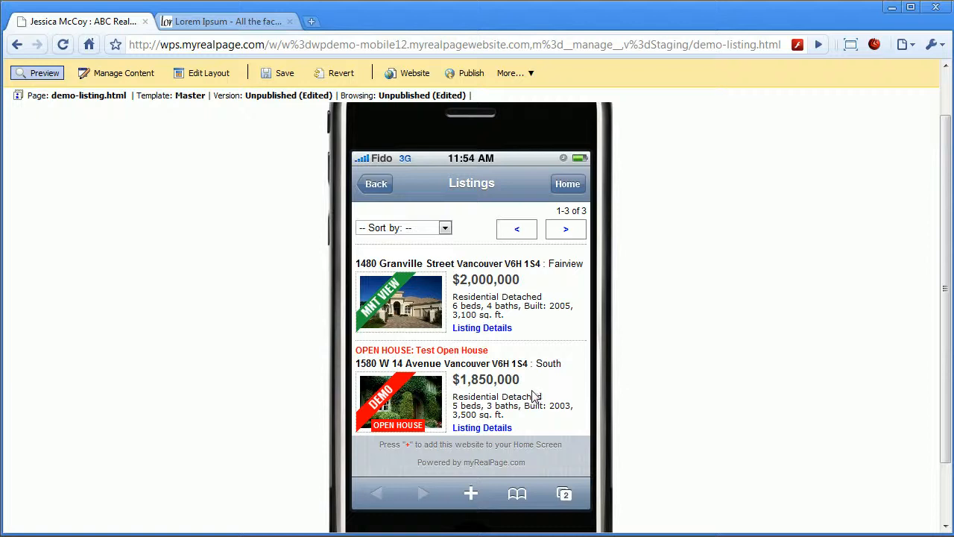
Change the Properties Pages weblet to A Single Listing Details for the $950,000 listing, apply it and review the page
click(104, 74)
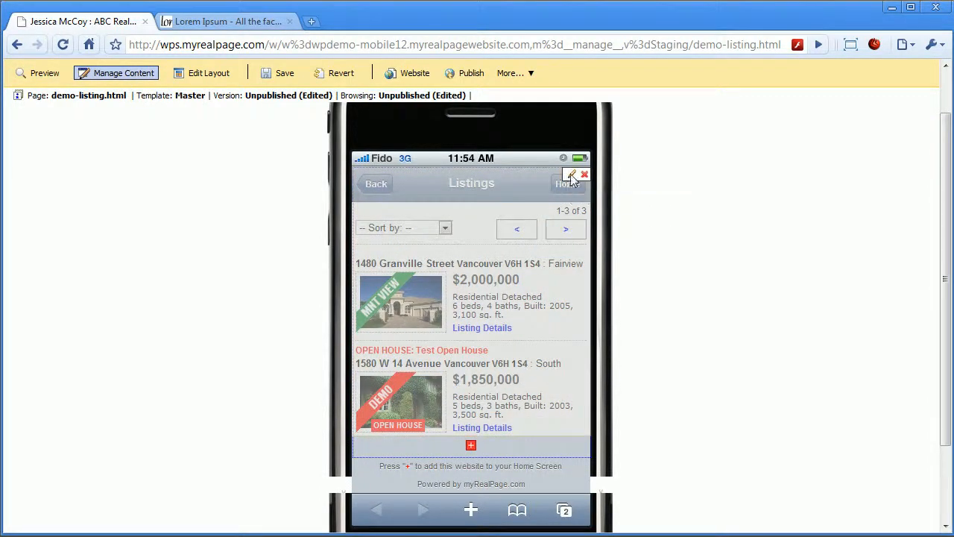
click(571, 176)
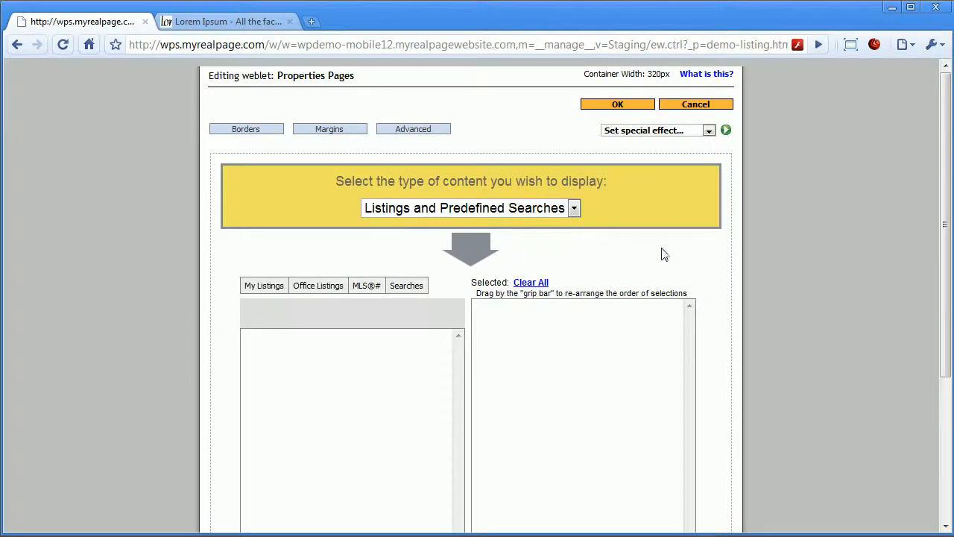
click(574, 208)
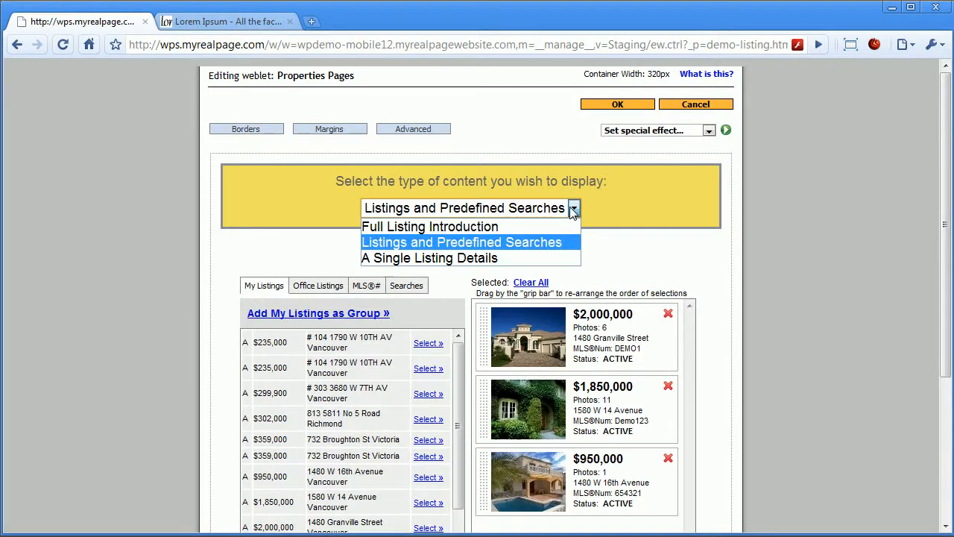
click(461, 259)
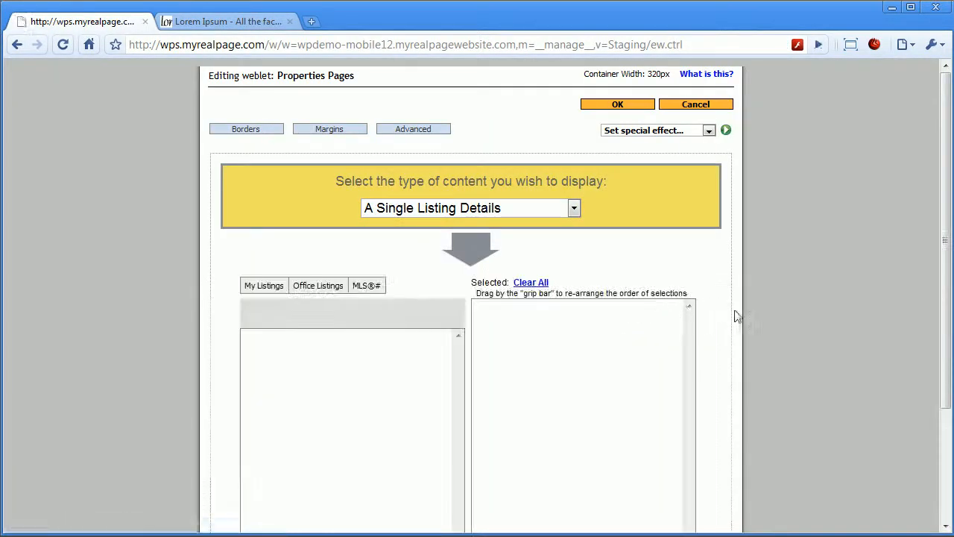
scroll(740, 311, down, 2)
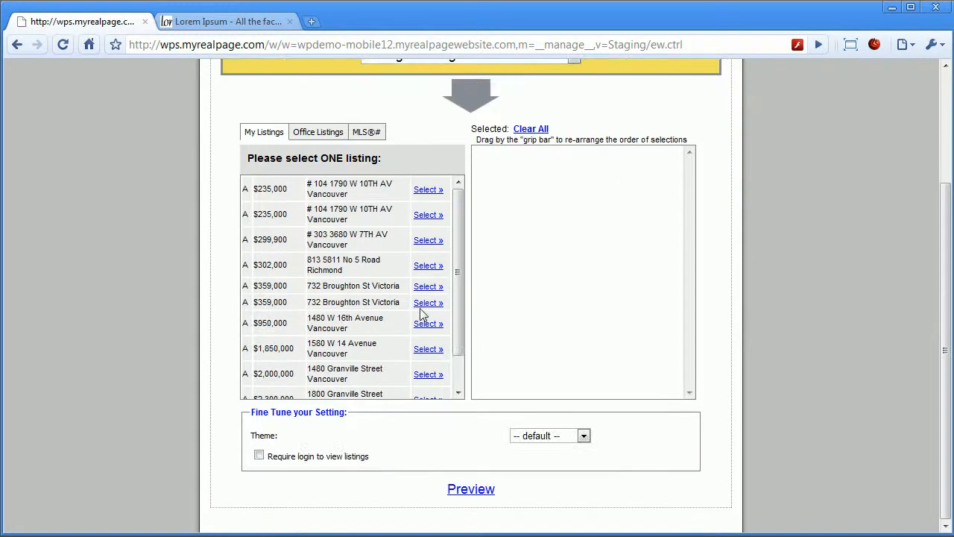
click(428, 324)
scroll(720, 283, up, 2)
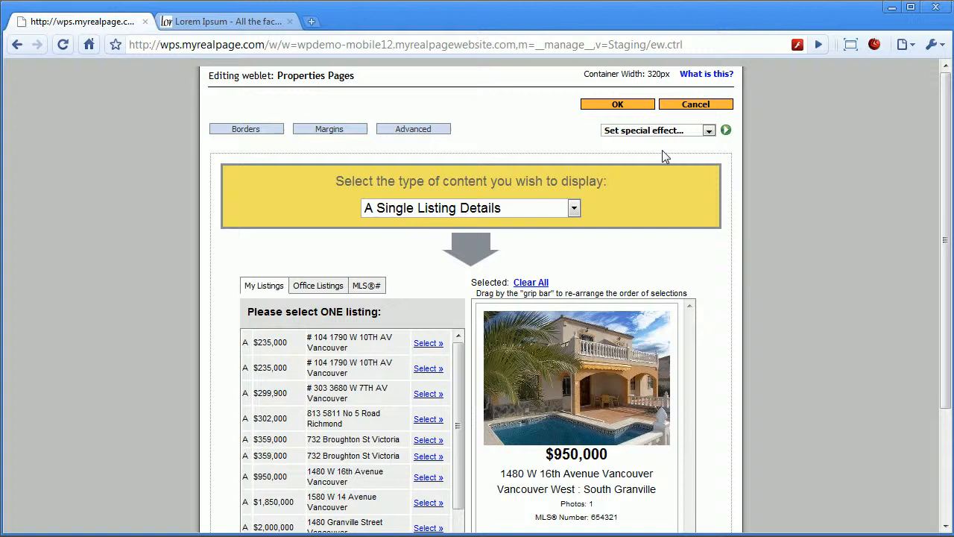
click(620, 106)
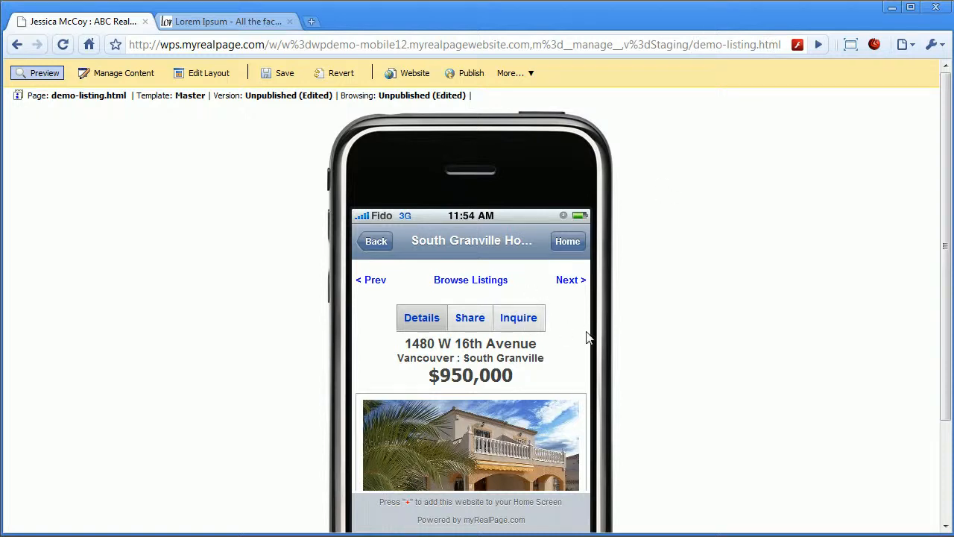
scroll(596, 343, down, 3)
scroll(589, 341, up, 3)
Delete the single-listing Properties Pages weblet from the demo-listing page
click(116, 73)
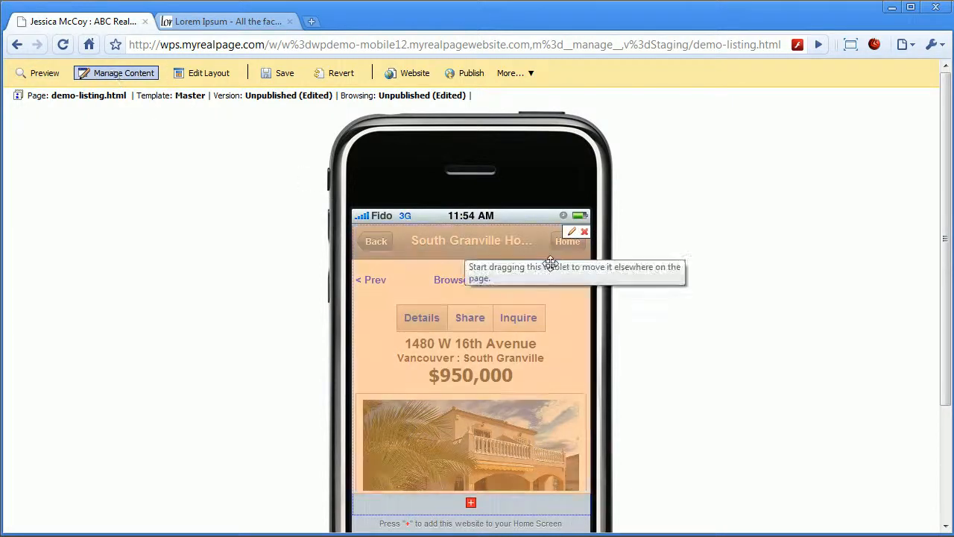
click(585, 233)
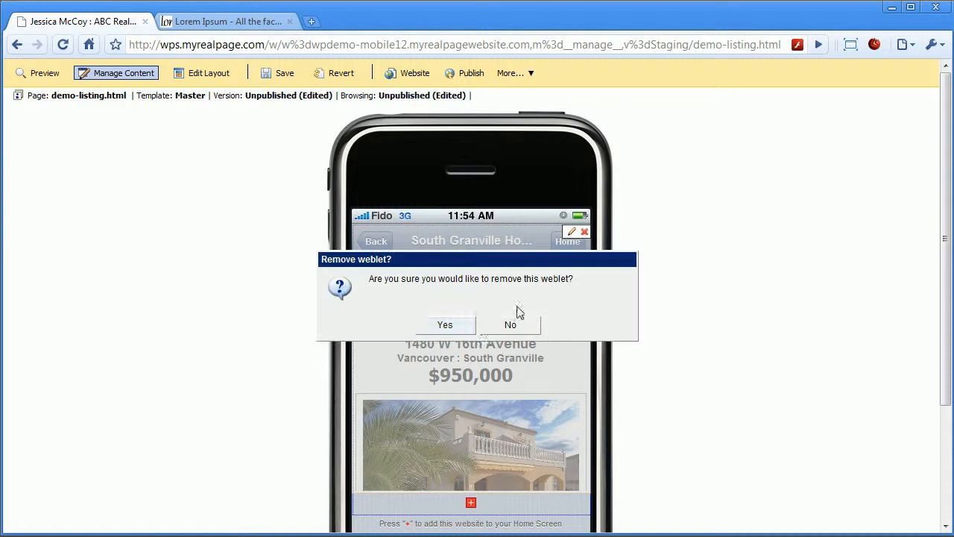
click(424, 327)
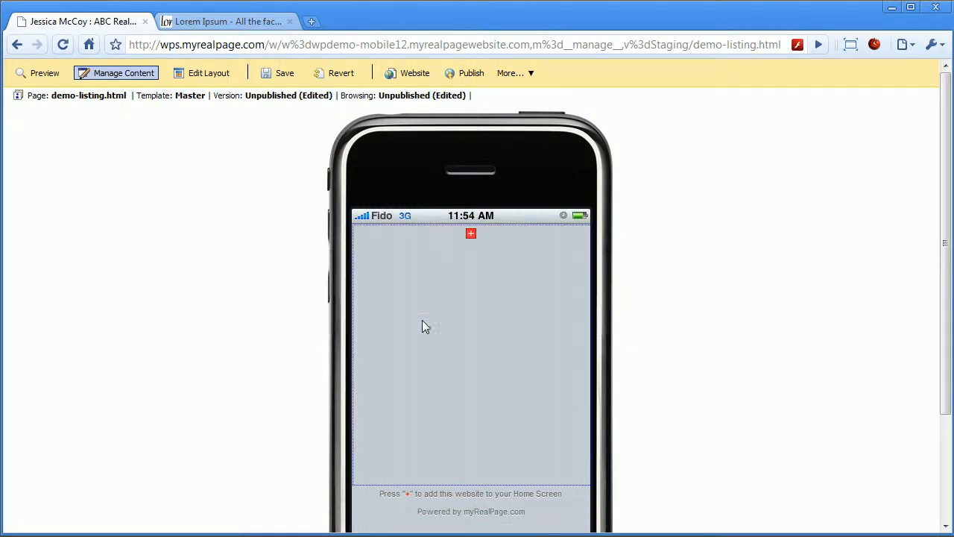
Save the demo-listing page and add a Featured Listings weblet from the Real Estate category
click(472, 238)
click(451, 330)
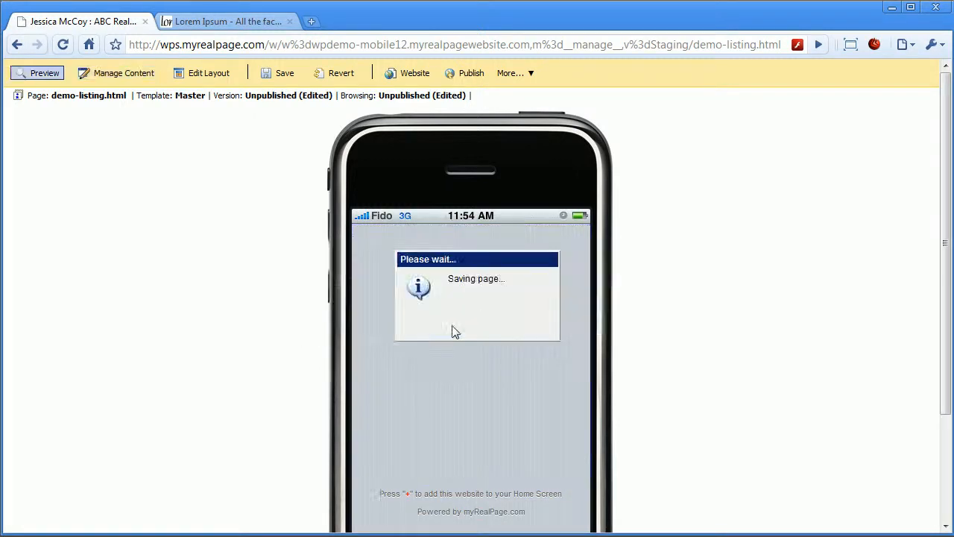
scroll(546, 337, down, 10)
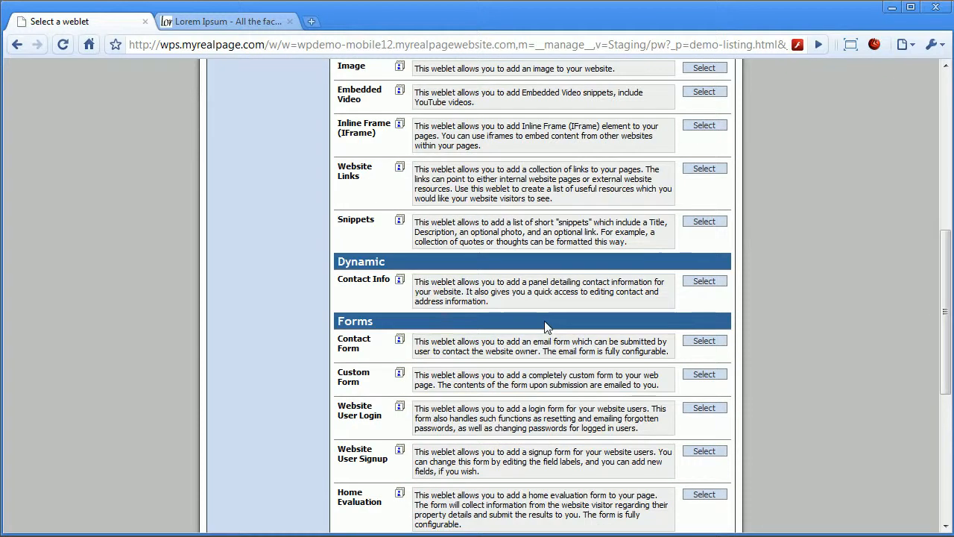
scroll(546, 327, down, 3)
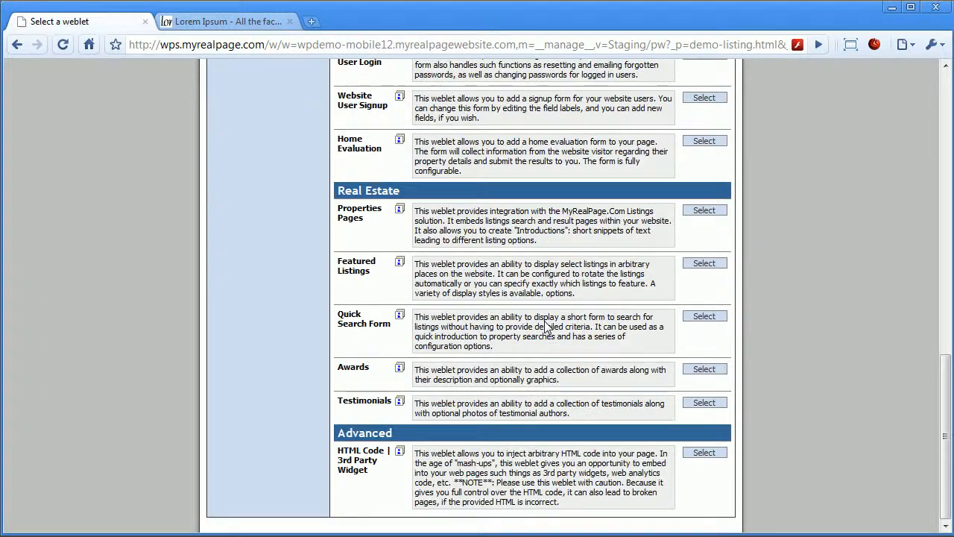
click(395, 233)
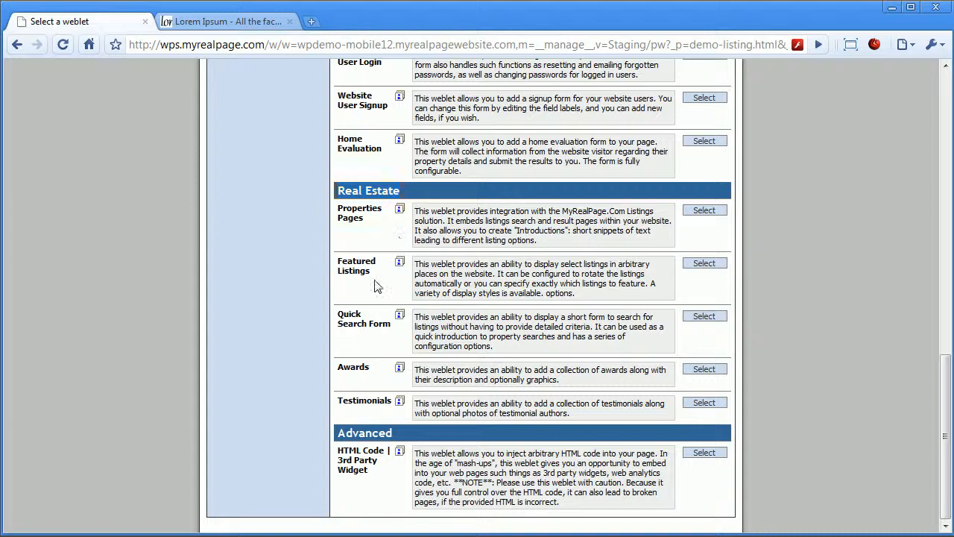
click(705, 264)
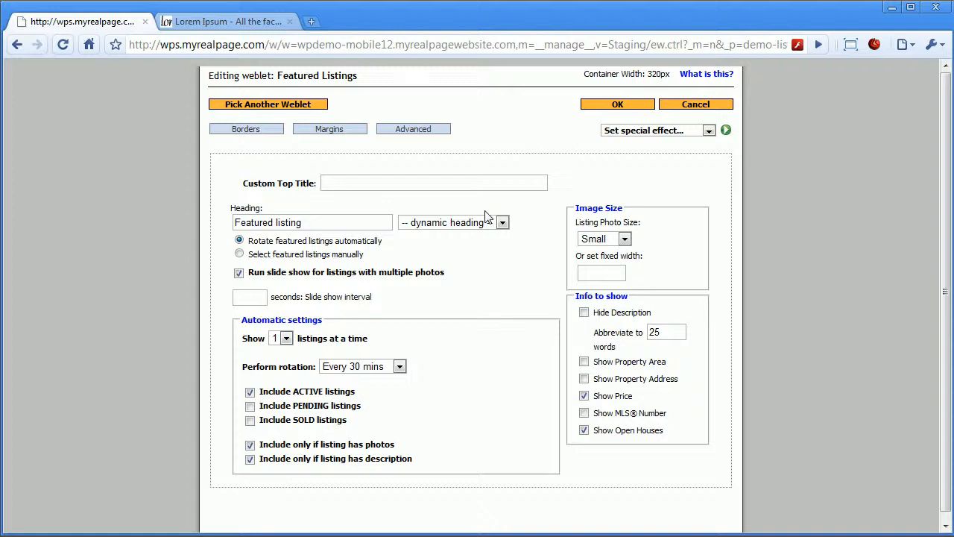
Set the Featured Listings photo size to Large, apply the weblet and review it on the page
click(624, 239)
click(606, 277)
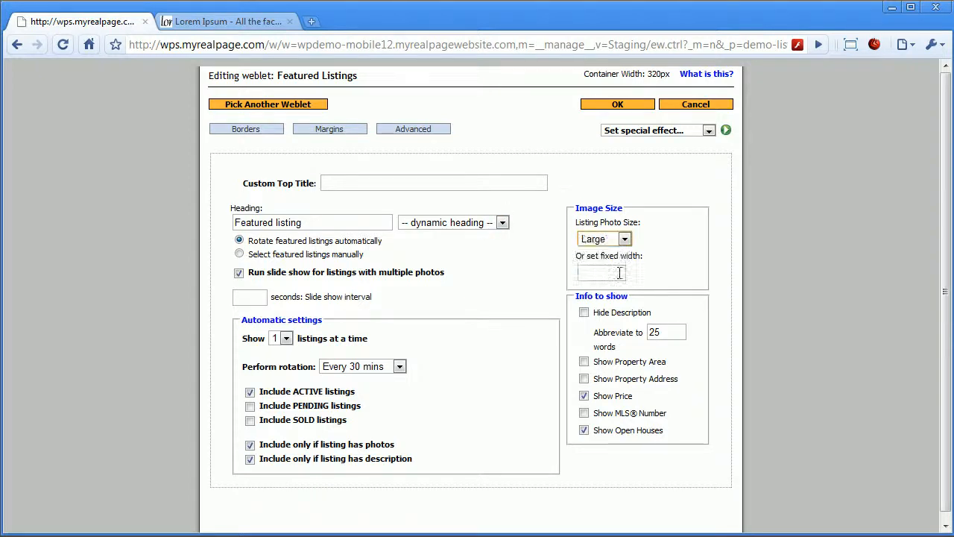
click(618, 106)
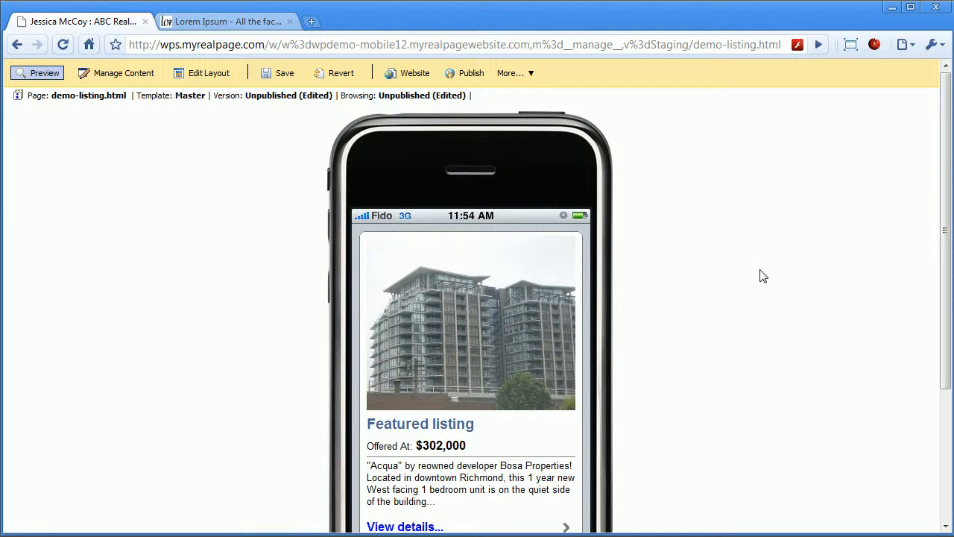
scroll(743, 264, down, 1)
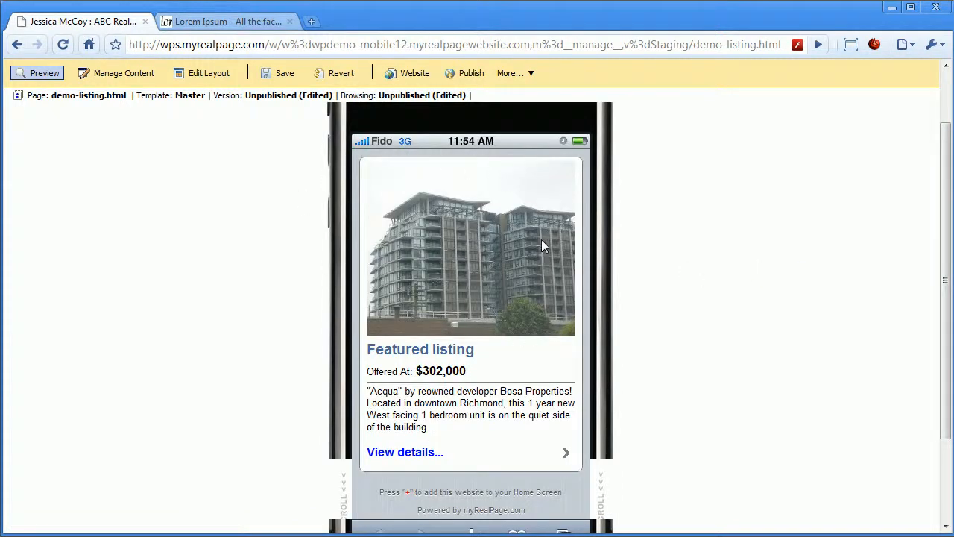
Set the Featured Listings weblet's custom top title to "My Pick Of the Week", apply it and review the page
click(115, 73)
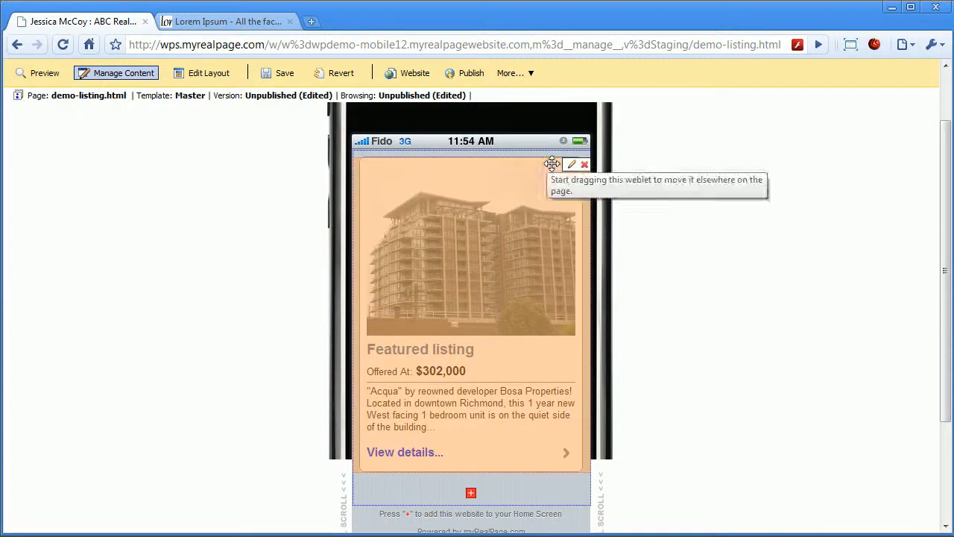
click(571, 164)
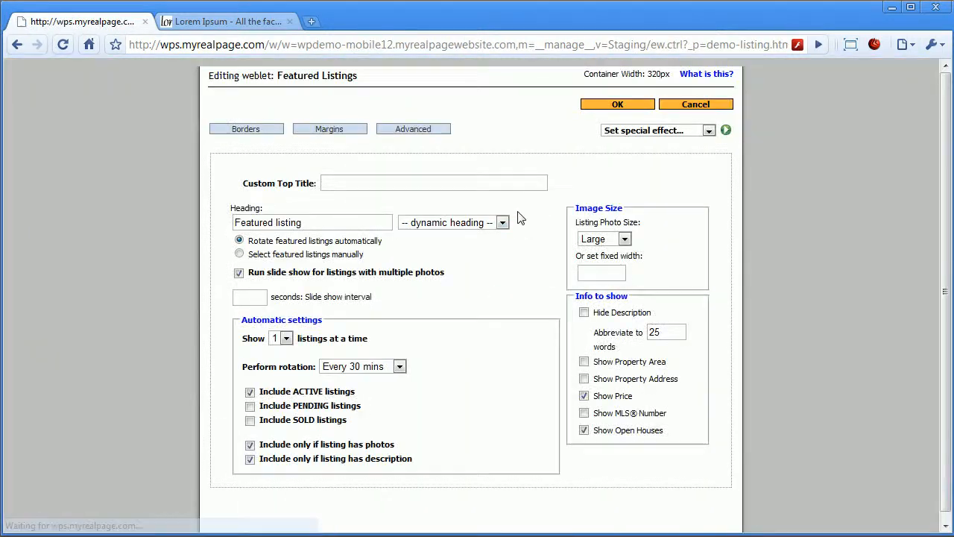
click(382, 181)
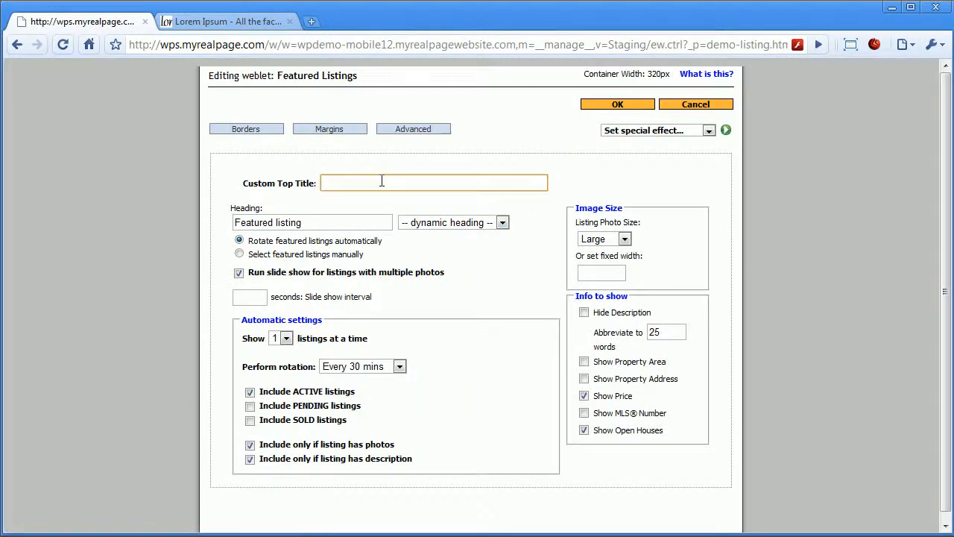
text(My Pick Of the Week)
click(618, 104)
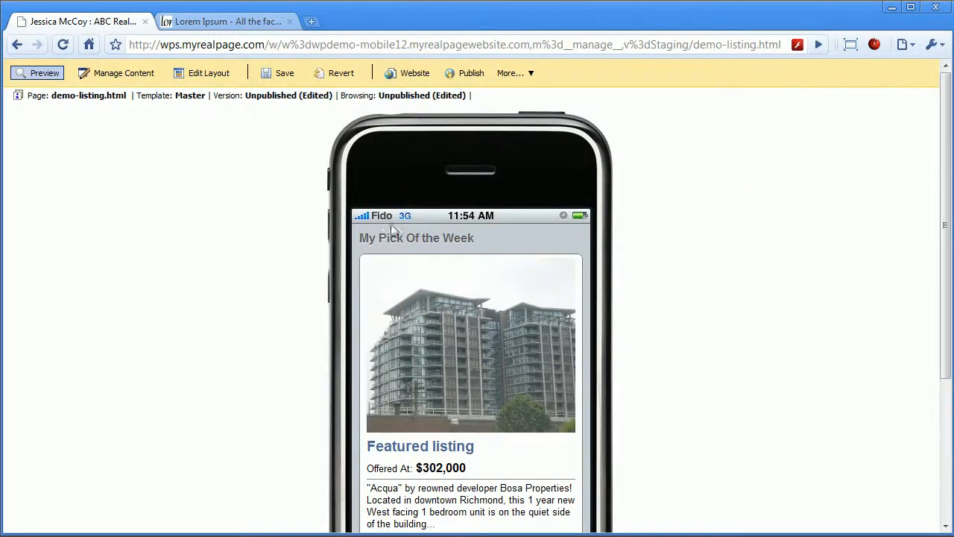
drag(368, 238, 468, 237)
click(481, 243)
scroll(439, 229, down, 1)
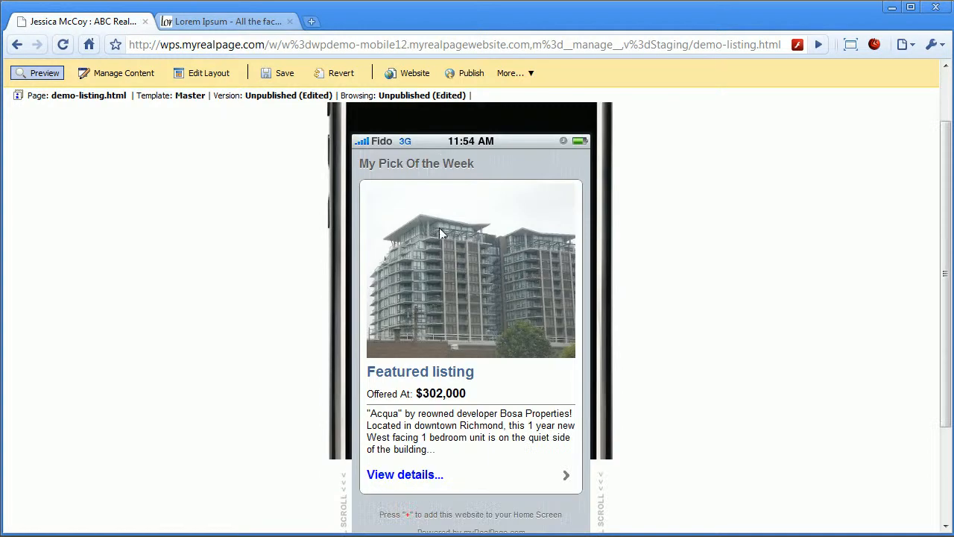
scroll(539, 248, up, 1)
scroll(541, 247, down, 1)
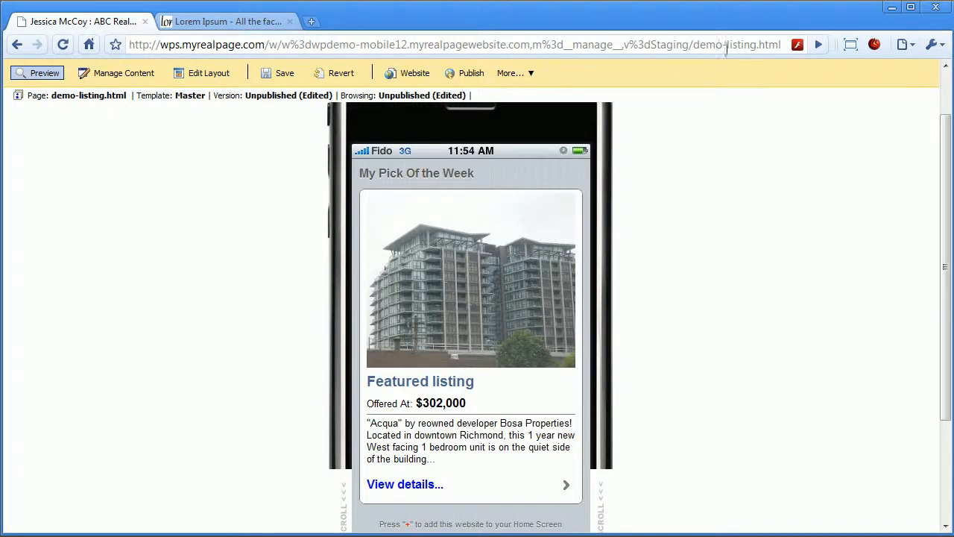
scroll(549, 208, up, 1)
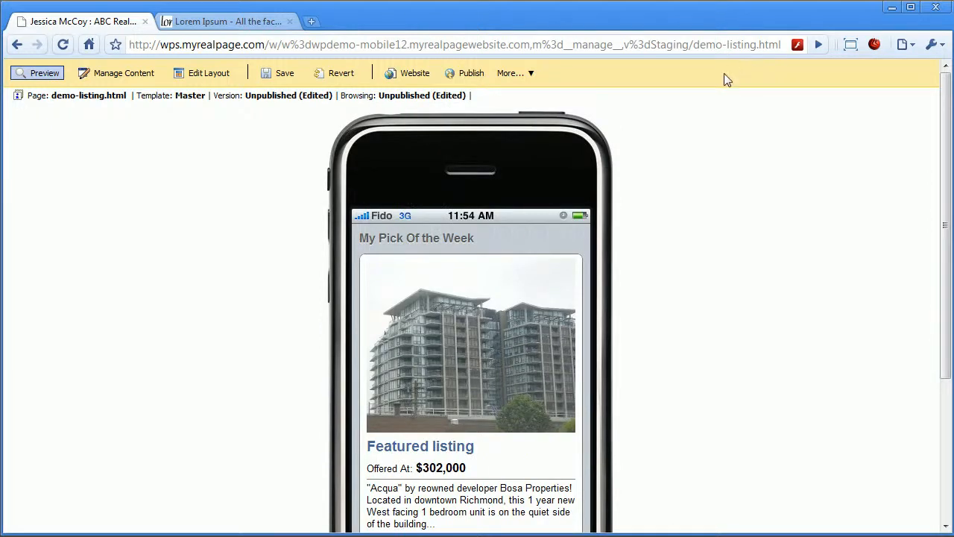
Delete the Featured Listings weblet from the demo-listing page
click(107, 74)
click(584, 239)
click(444, 326)
Save the page and add a Quick Search Form weblet from the Real Estate category with its default settings
click(470, 235)
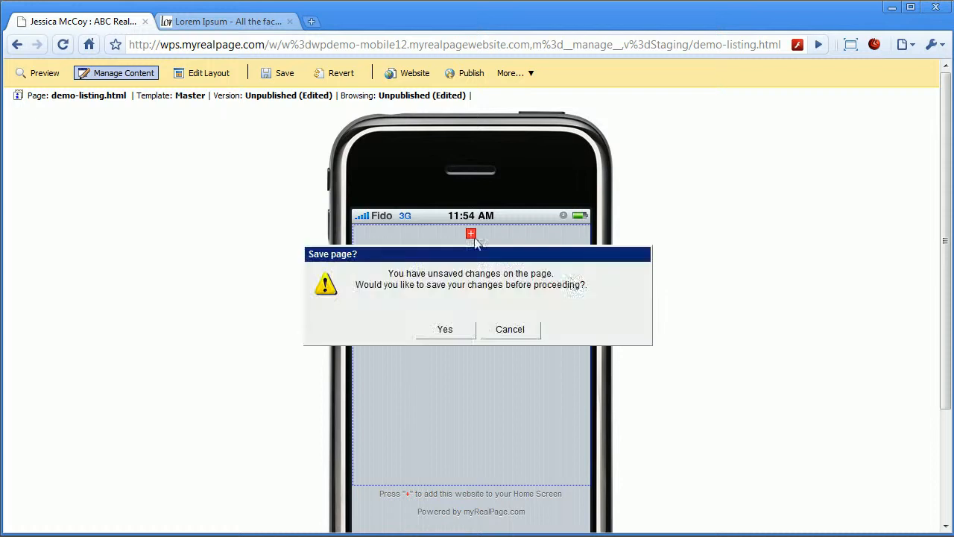
click(456, 330)
scroll(597, 281, down, 10)
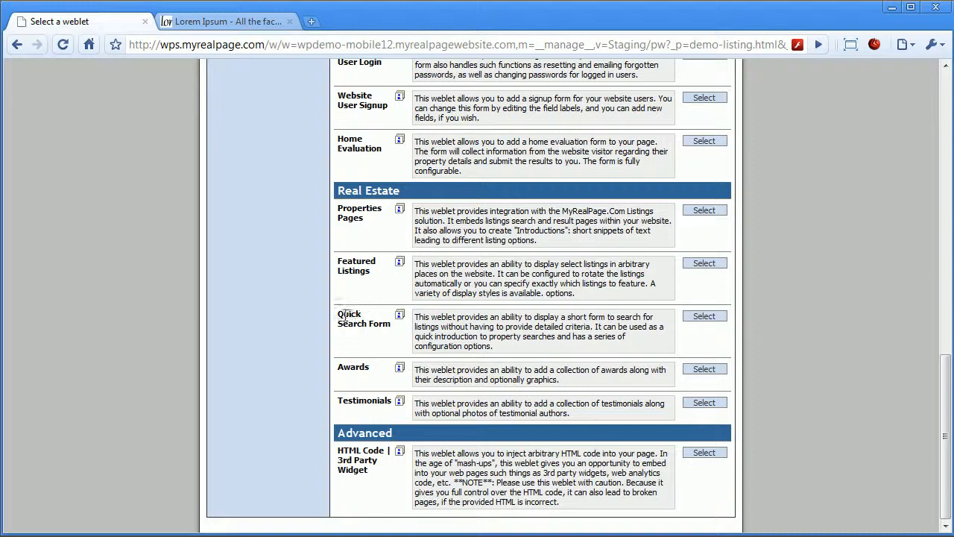
drag(337, 322, 389, 323)
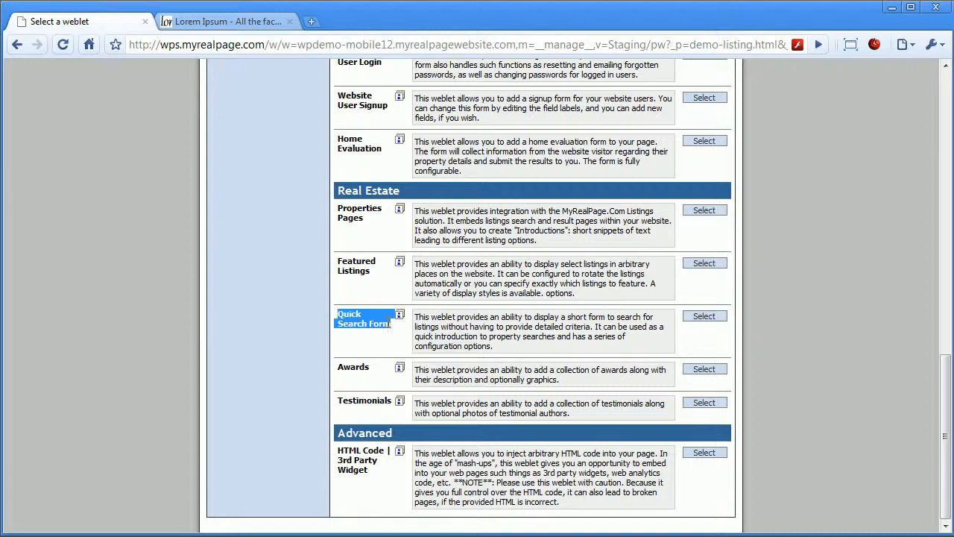
click(396, 333)
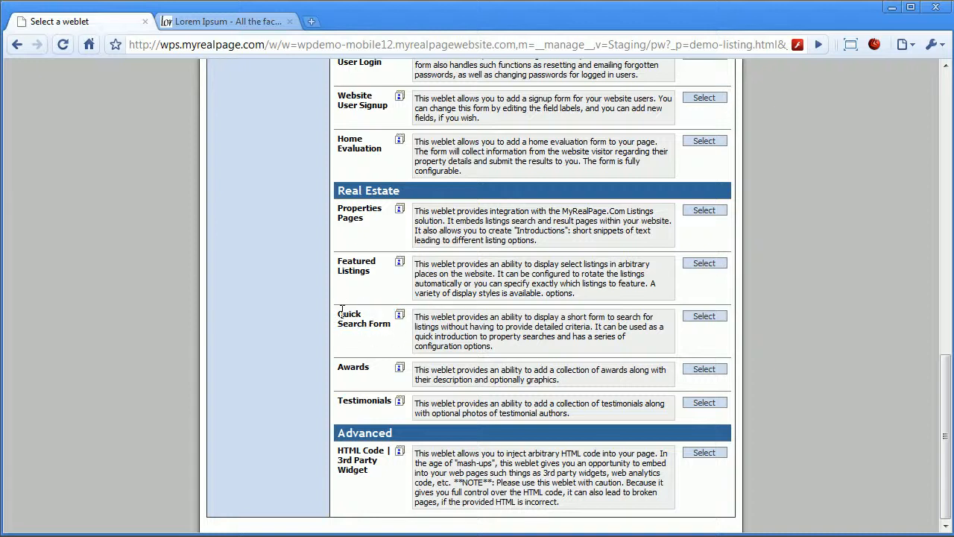
click(705, 318)
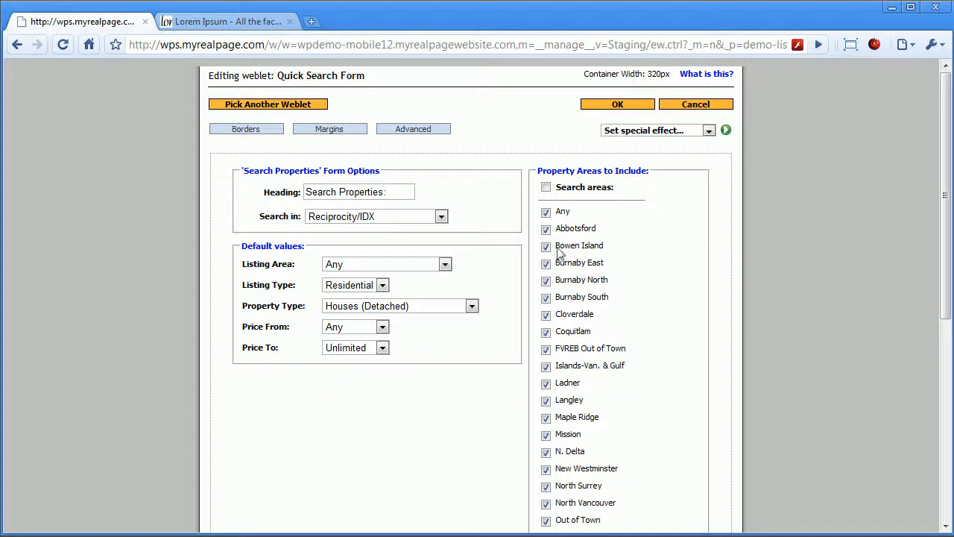
click(618, 104)
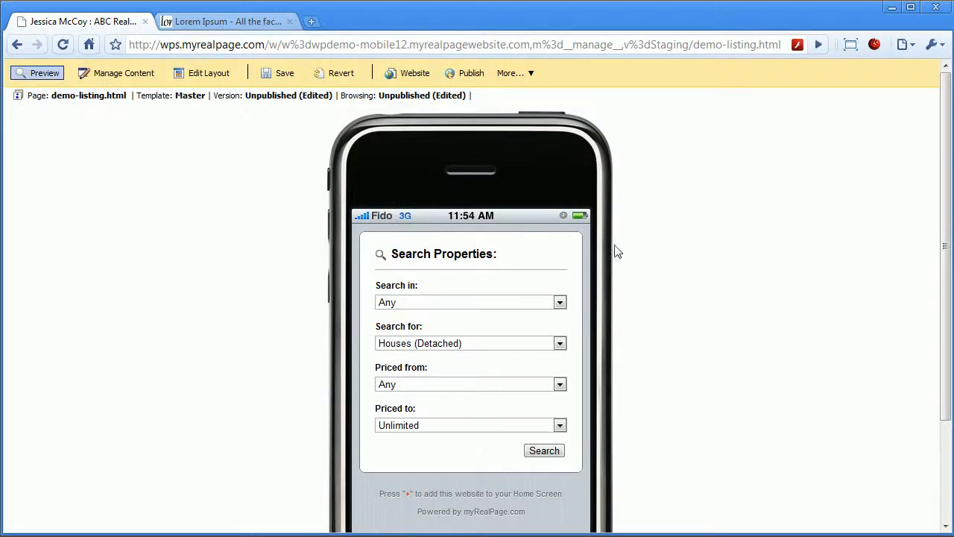
Test the search form by searching for properties in Abbotsford, and return to the form
click(477, 307)
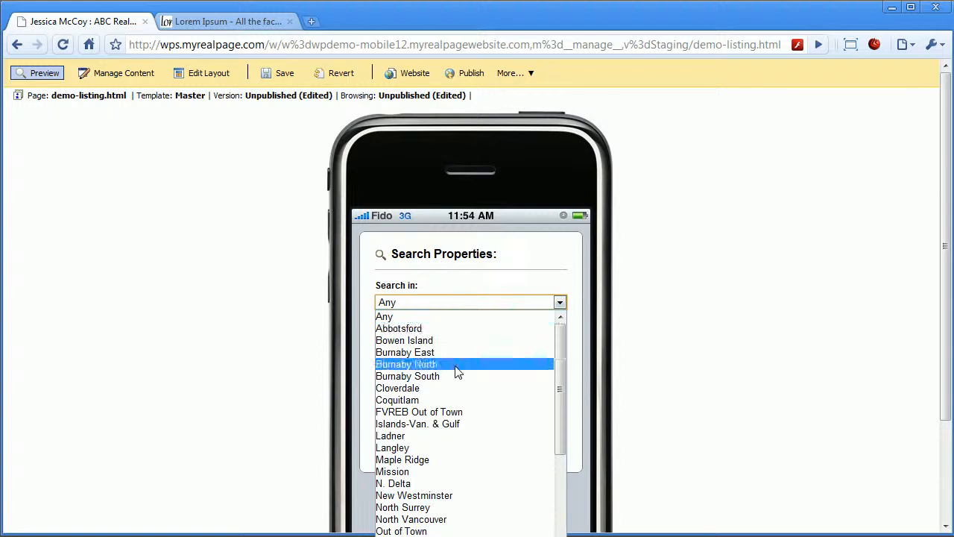
click(445, 332)
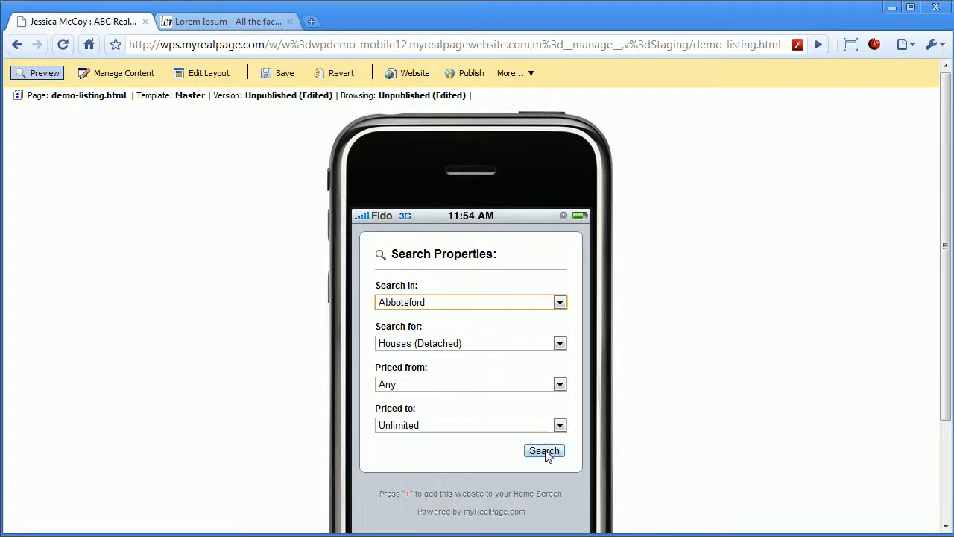
click(546, 452)
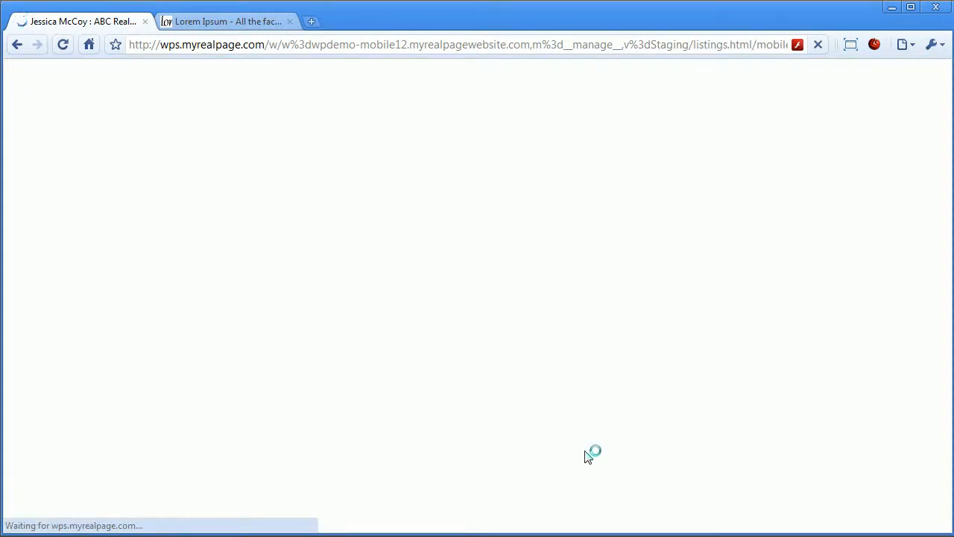
click(376, 240)
Search for detached houses in Burnaby South with the form, look at the results and return to the form
click(445, 305)
click(477, 366)
click(547, 452)
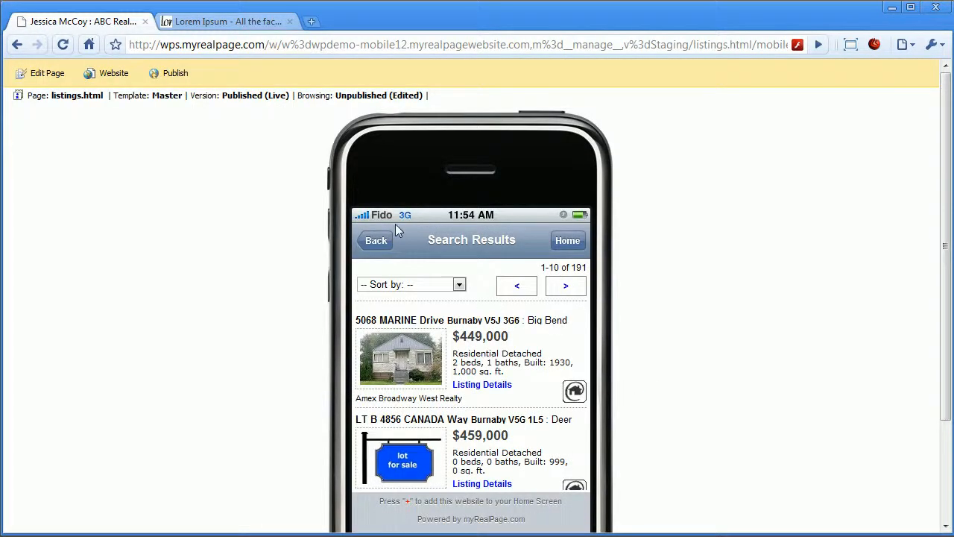
click(376, 242)
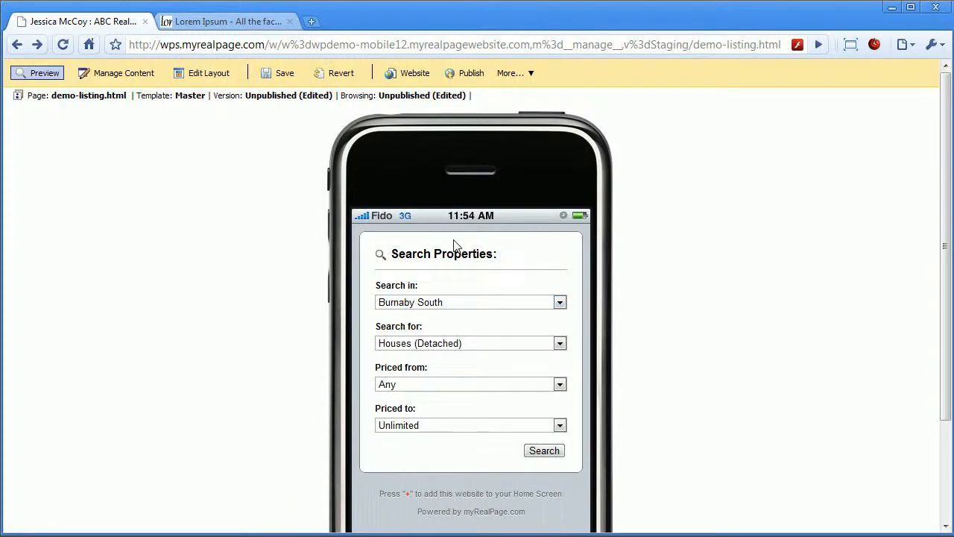
Delete the Quick Search Form weblet from the demo-listing page
click(101, 75)
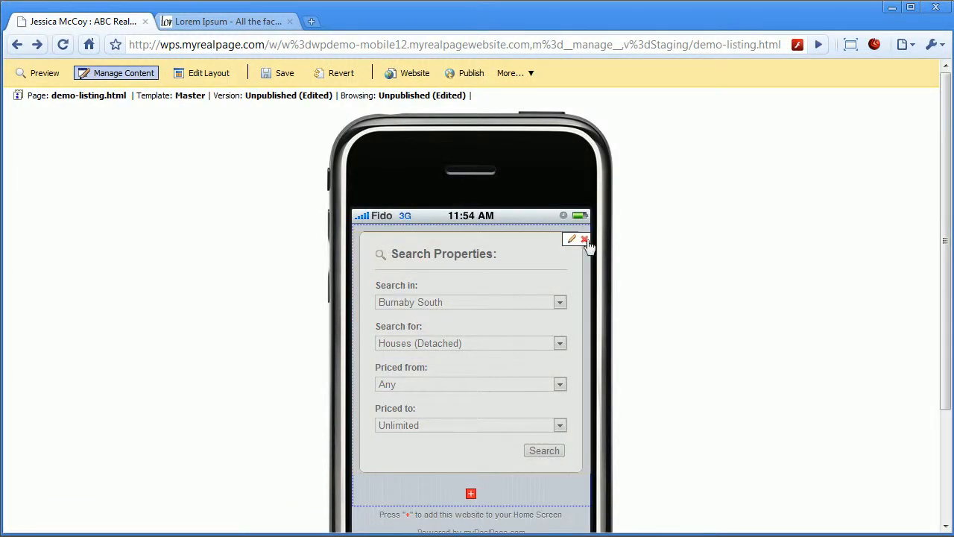
click(585, 240)
click(452, 322)
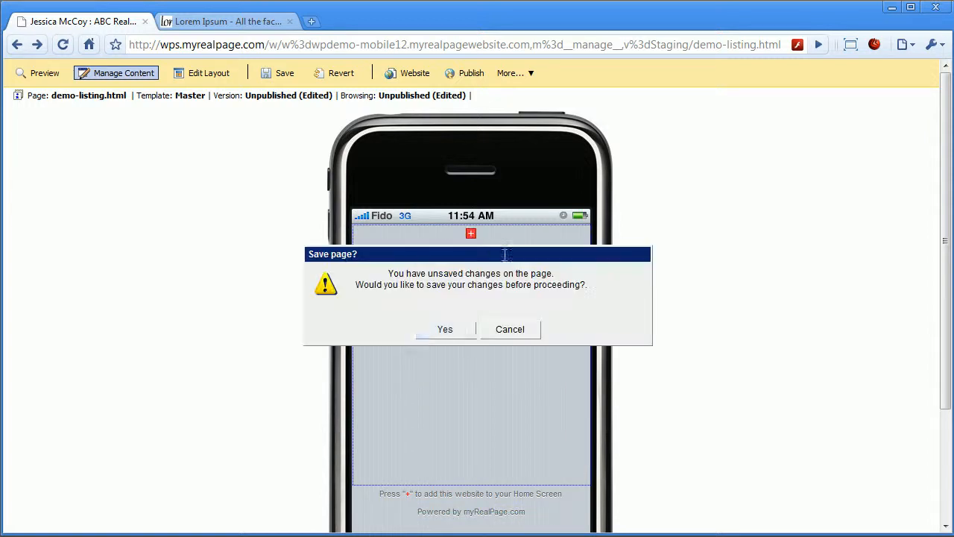
Save the page and add a Testimonials weblet from the Real Estate category
click(470, 334)
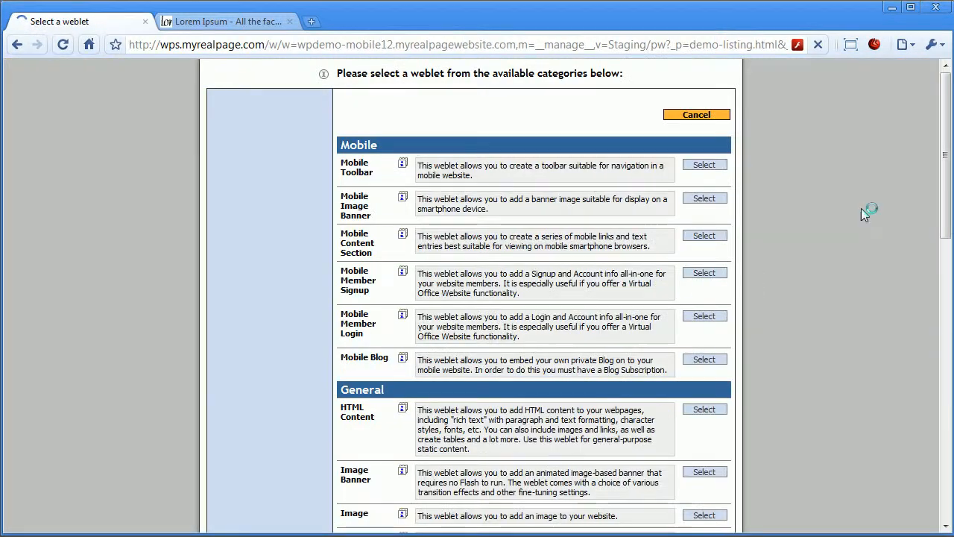
scroll(931, 416, down, 11)
scroll(931, 415, down, 2)
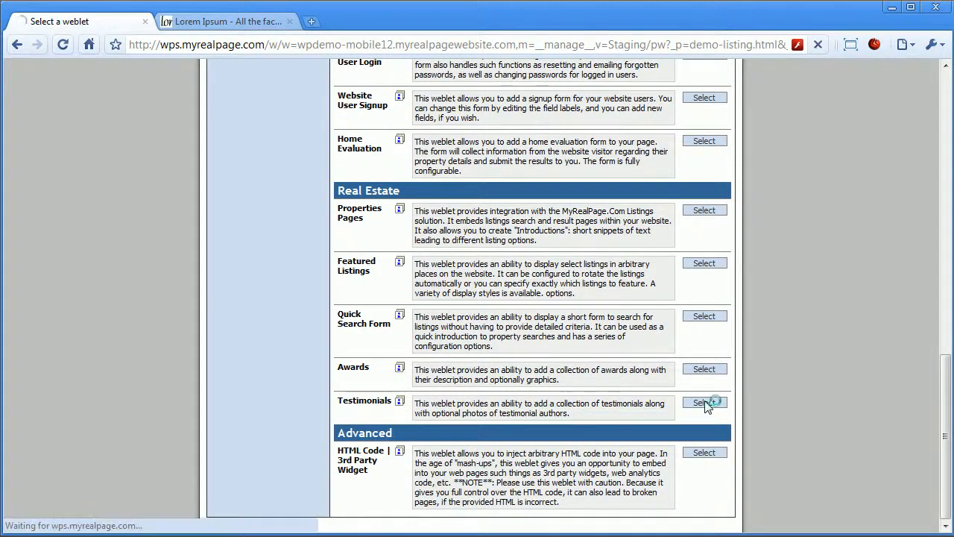
click(704, 403)
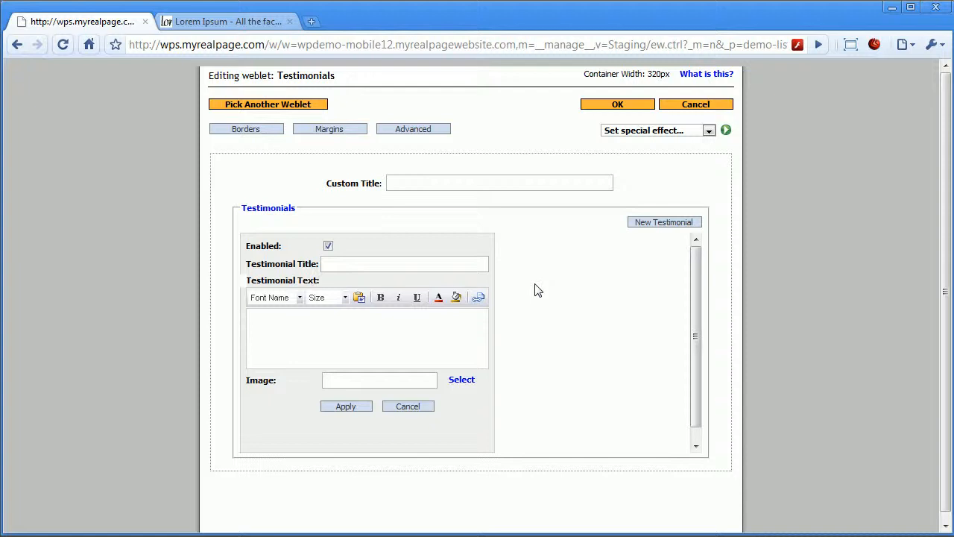
Set the weblet's custom title to "Testimonials" and enter the client's full name as the testimonial title
click(489, 184)
text(Testimonials)
key(Tab)
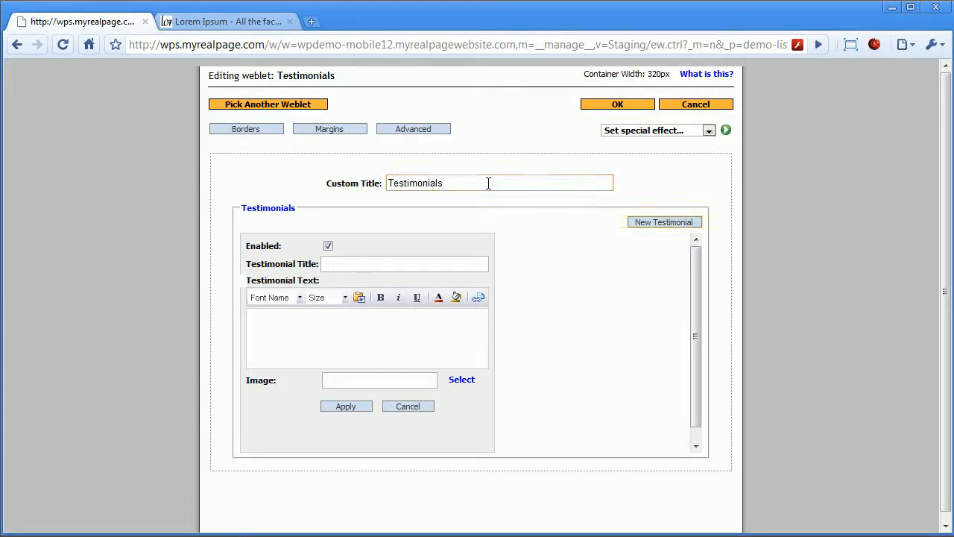
click(367, 267)
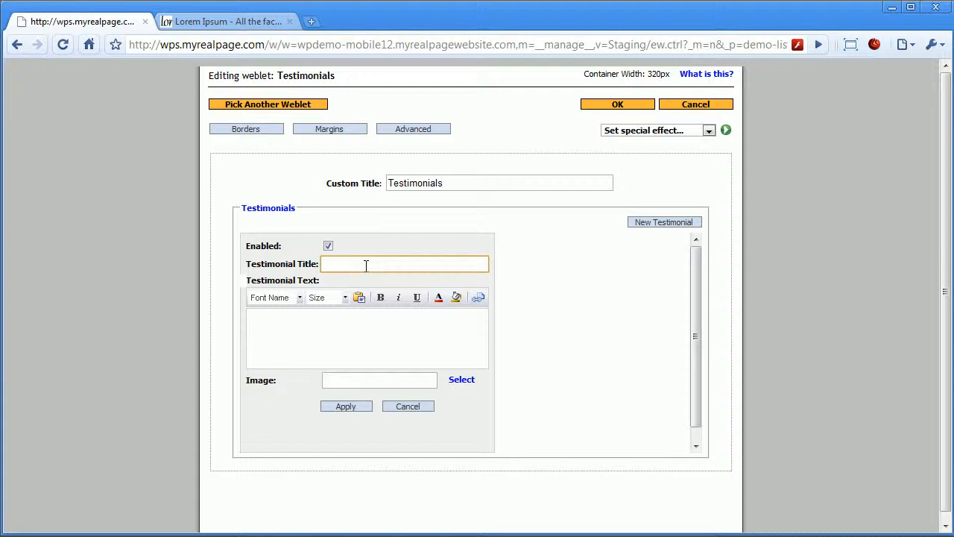
text(John Smith)
Copy the "What is Lorem Ipsum?" paragraph from the Lorem Ipsum website and paste it as the testimonial text
click(243, 22)
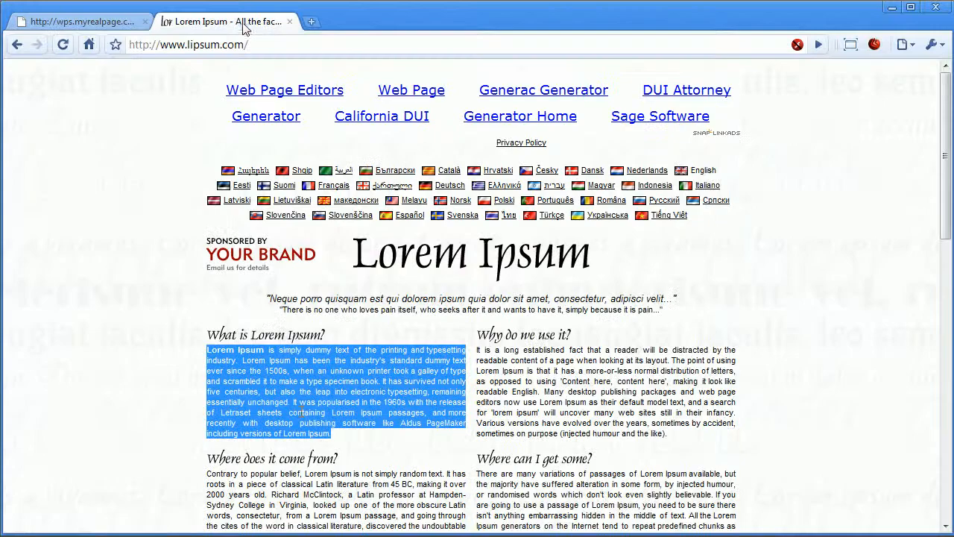
click(323, 419)
drag(333, 441, 207, 350)
key(ctrl+c)
click(109, 24)
click(328, 335)
key(ctrl+v)
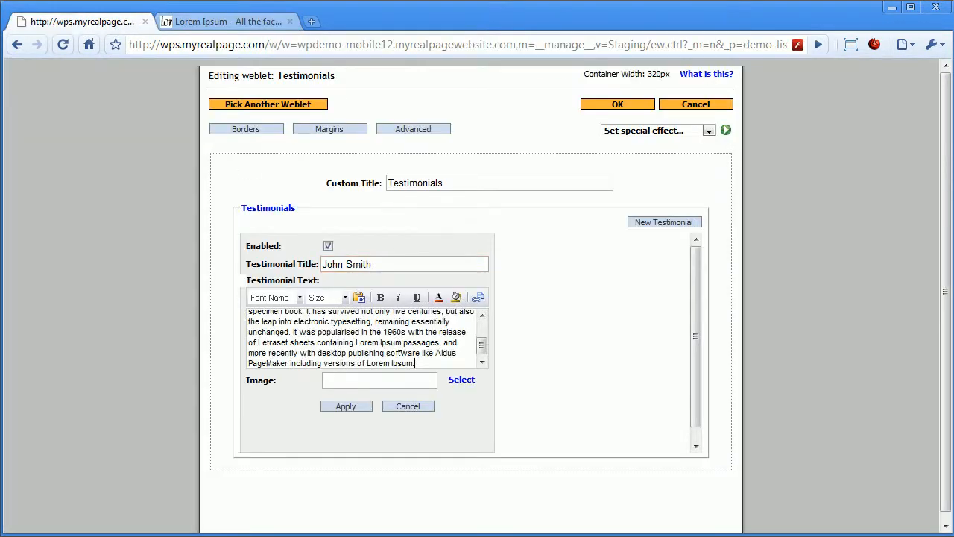
Choose male1.jpg from the Images folder as the testimonial's image and apply the testimonial
click(461, 380)
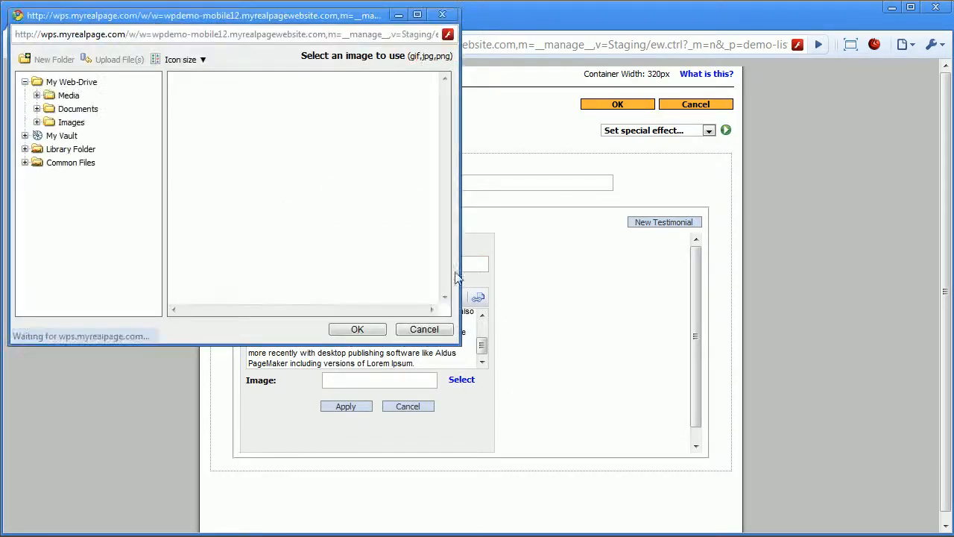
click(71, 123)
double_click(276, 119)
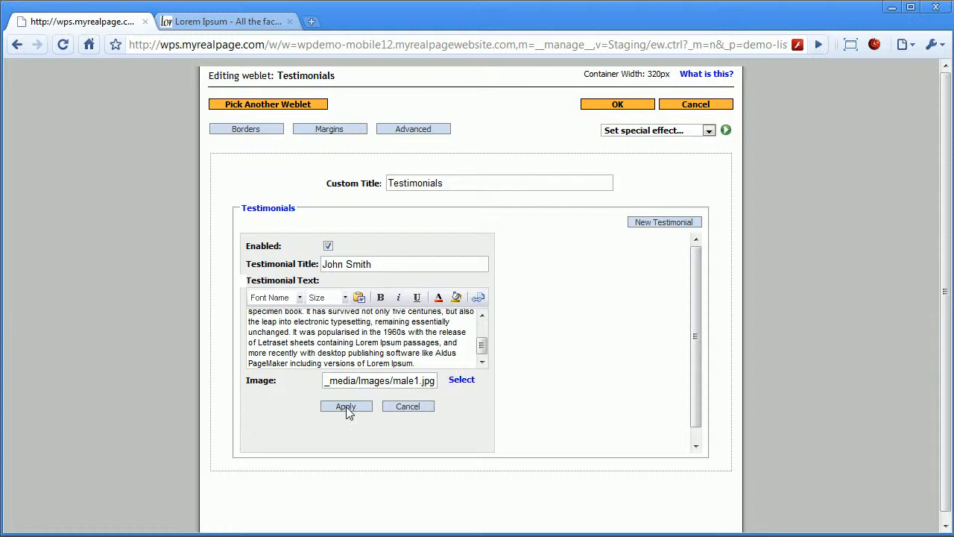
click(346, 406)
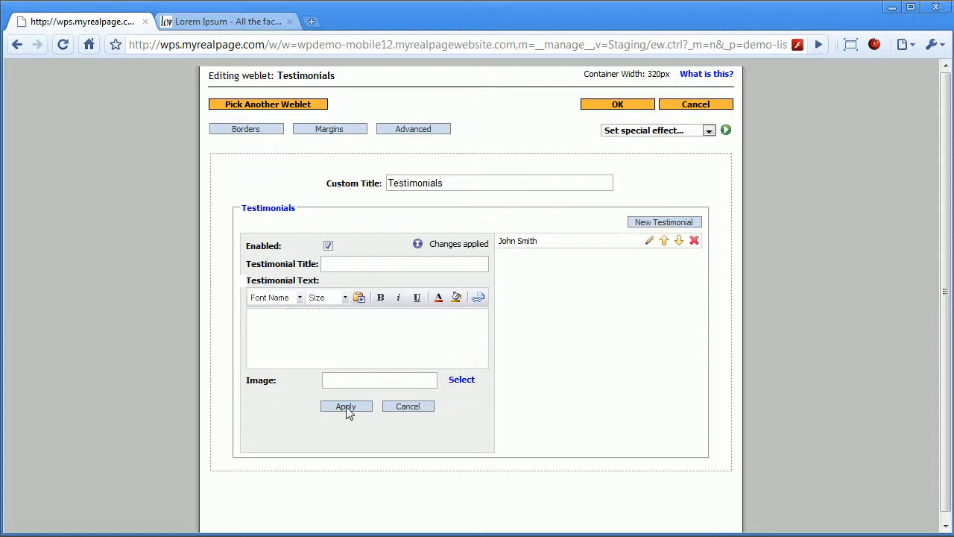
Enter the second client's full name as the testimonial title and copy the "Why do we use it?" paragraph from the Lorem Ipsum website as its text
click(365, 262)
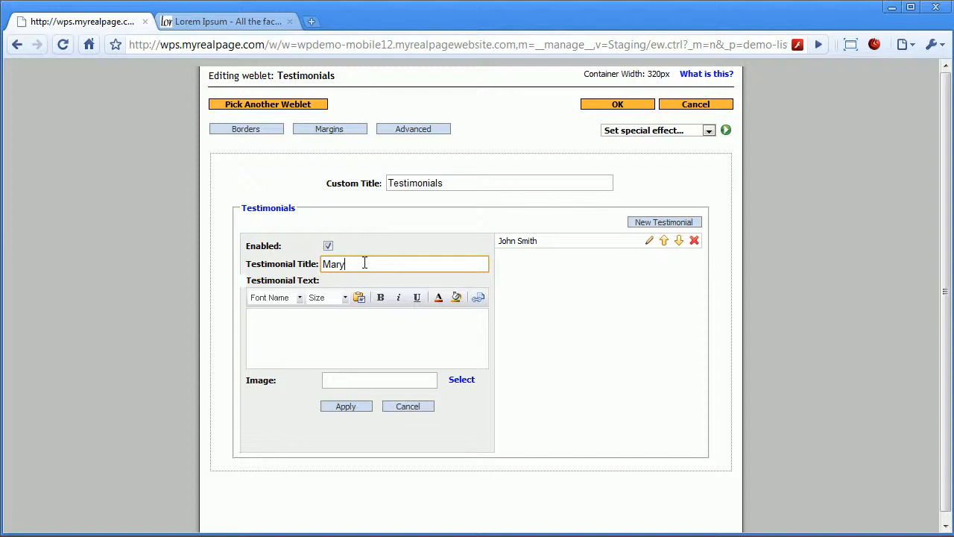
text(Mary Doer)
click(242, 22)
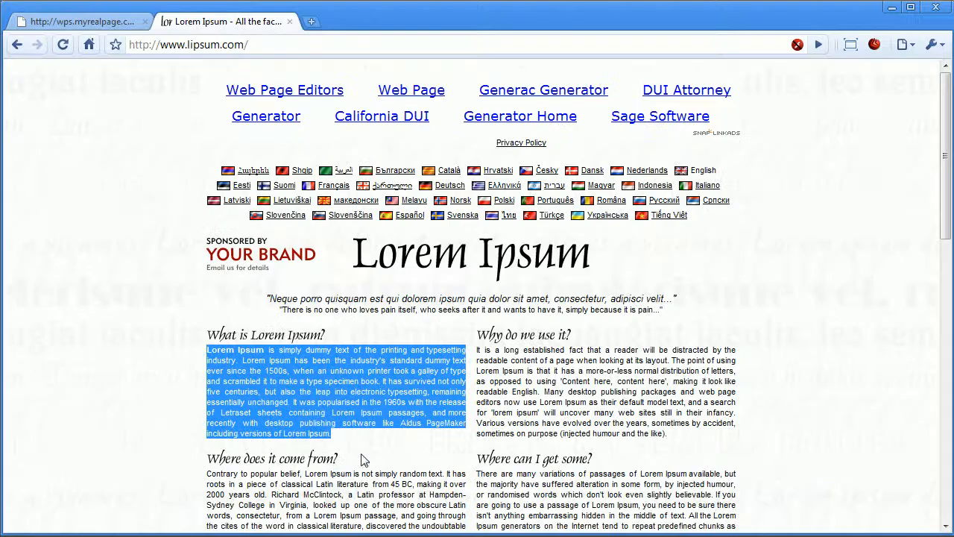
drag(478, 349, 674, 439)
key(ctrl+c)
click(112, 22)
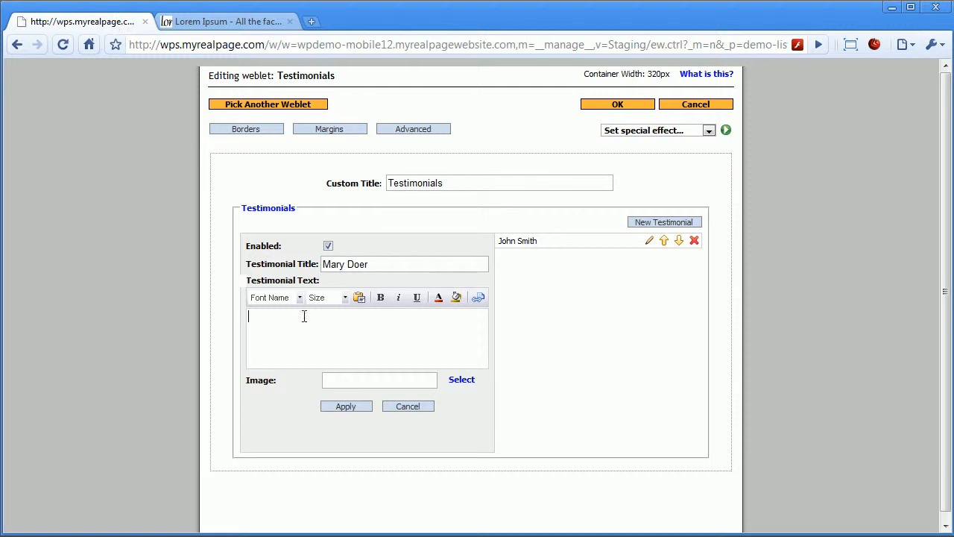
key(ctrl+v)
Attach female.jpg from the Images folder to the second testimonial, apply it and confirm the Testimonials weblet
click(462, 379)
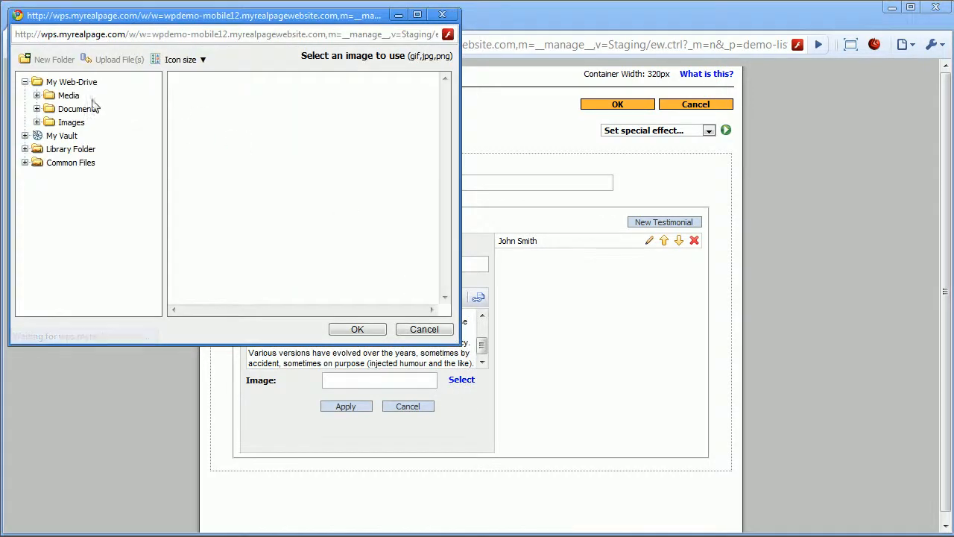
click(71, 122)
click(350, 104)
click(380, 329)
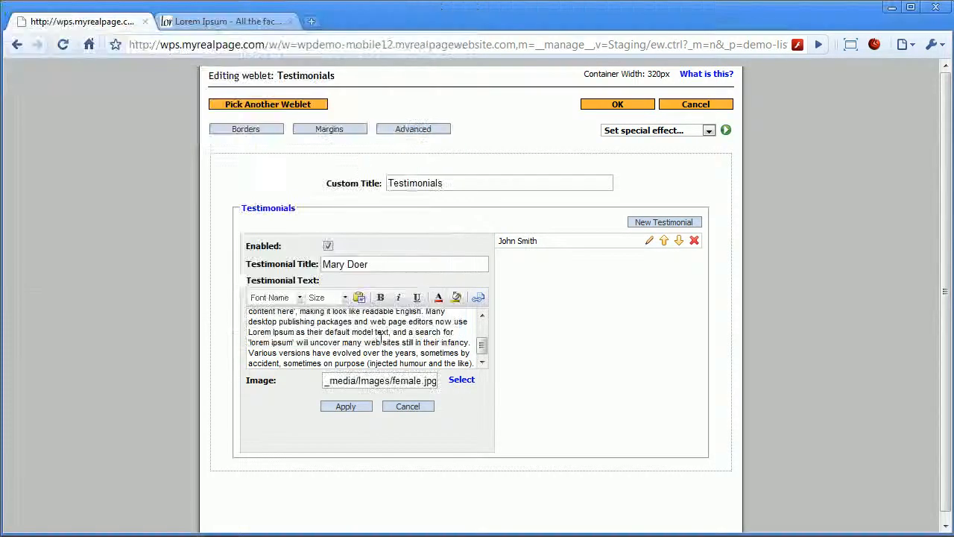
click(364, 409)
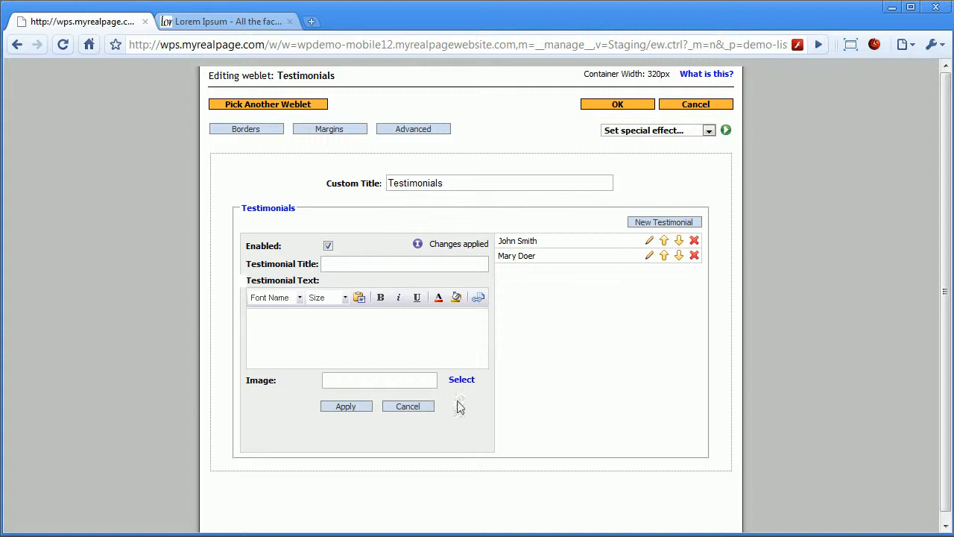
click(610, 106)
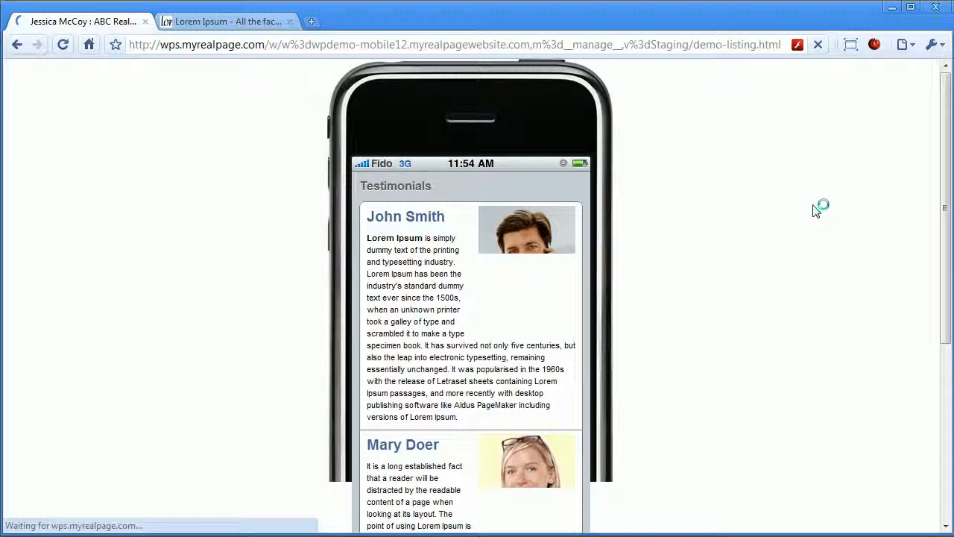
Check both testimonials in the page preview, and delete the Testimonials weblet from the demo-listing page
scroll(713, 263, down, 5)
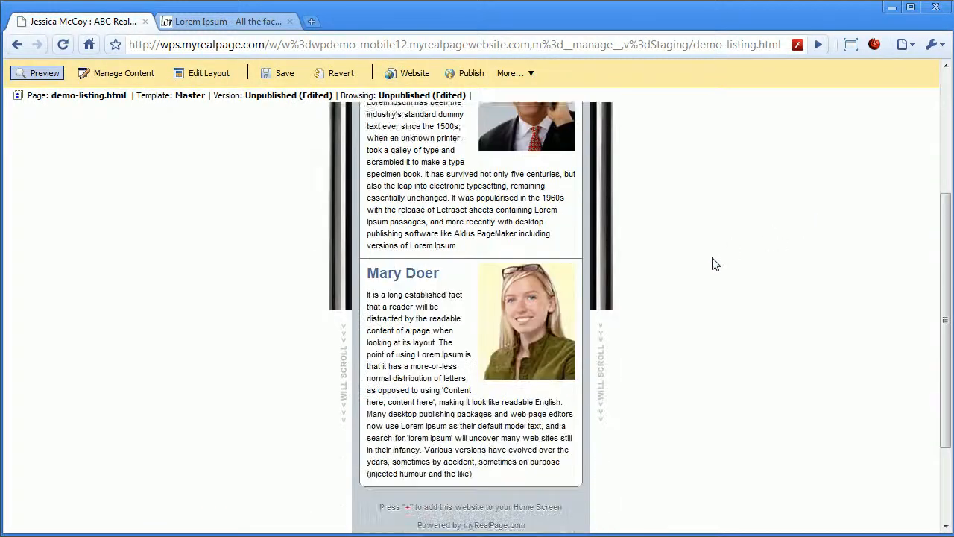
scroll(713, 263, up, 5)
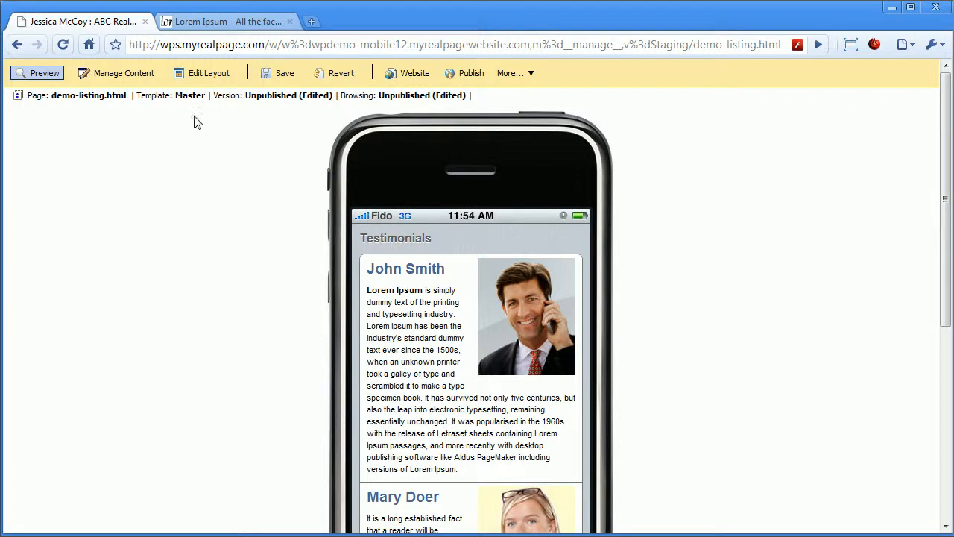
click(117, 73)
mouse_move(585, 242)
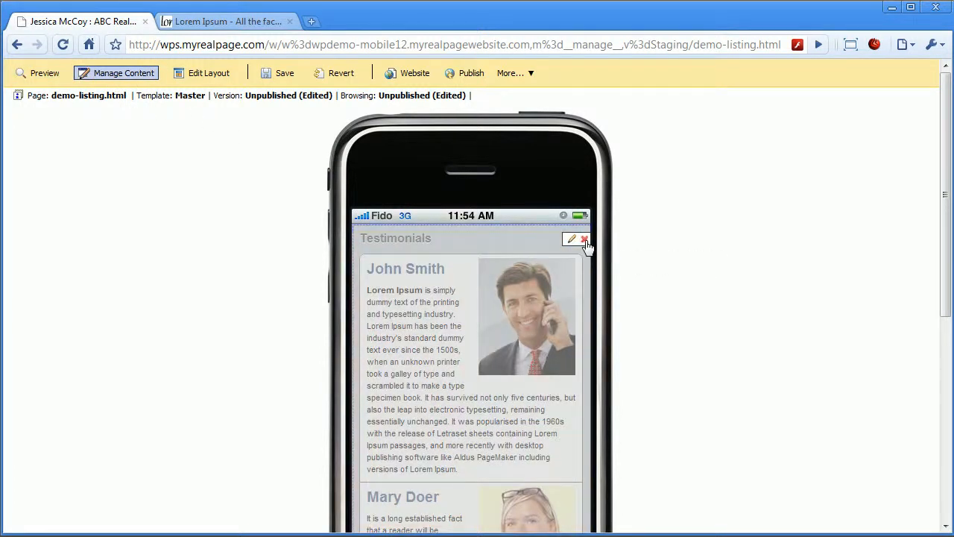
click(585, 240)
click(456, 328)
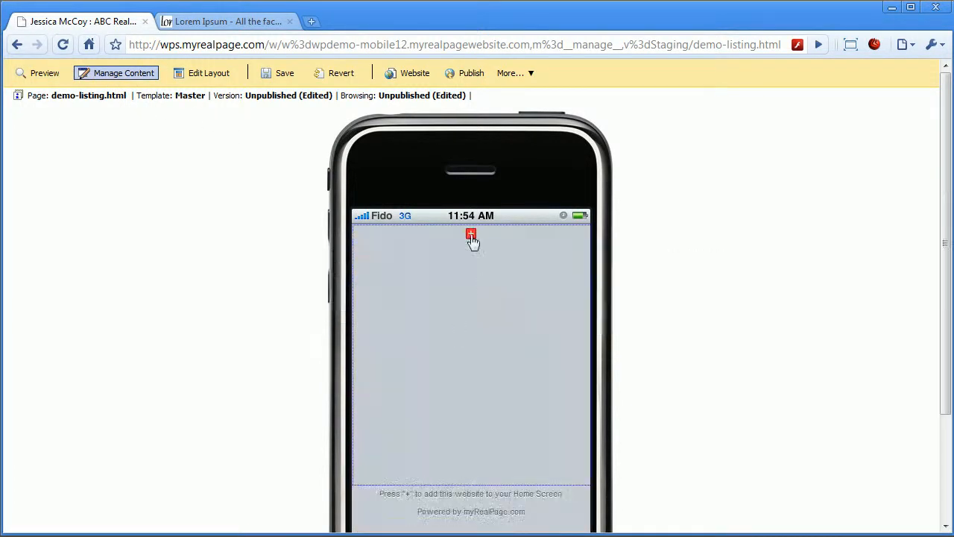
Start adding a weblet to the empty page and review the weblets offered in the General, Dynamic, Forms and Real Estate categories
click(471, 237)
click(469, 330)
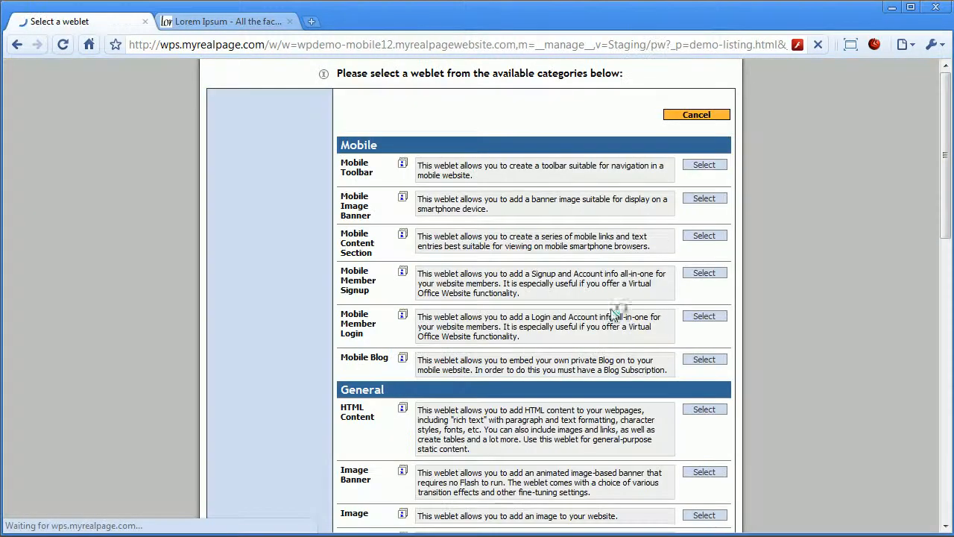
scroll(608, 303, down, 4)
scroll(606, 302, down, 2)
drag(336, 219, 378, 219)
drag(338, 166, 372, 168)
scroll(506, 276, down, 3)
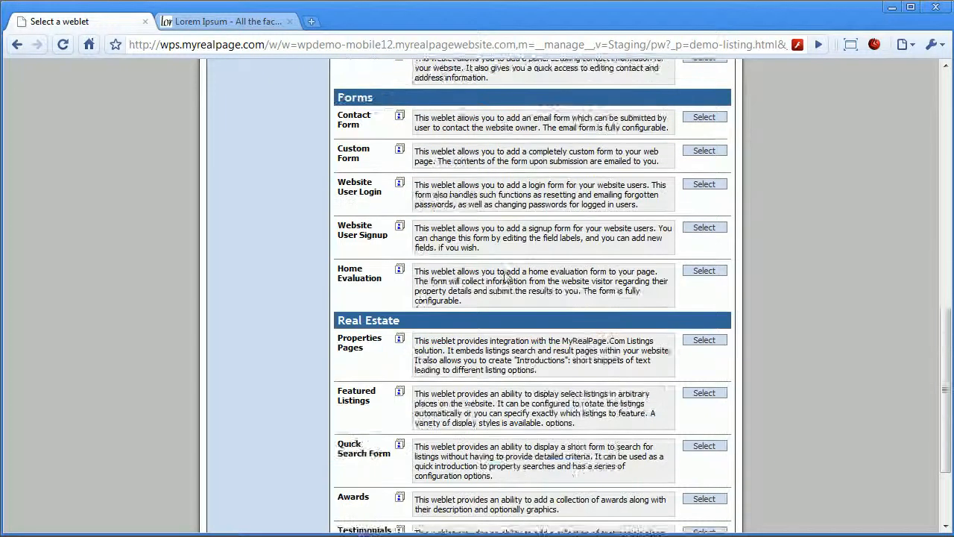
scroll(506, 276, down, 1)
double_click(350, 422)
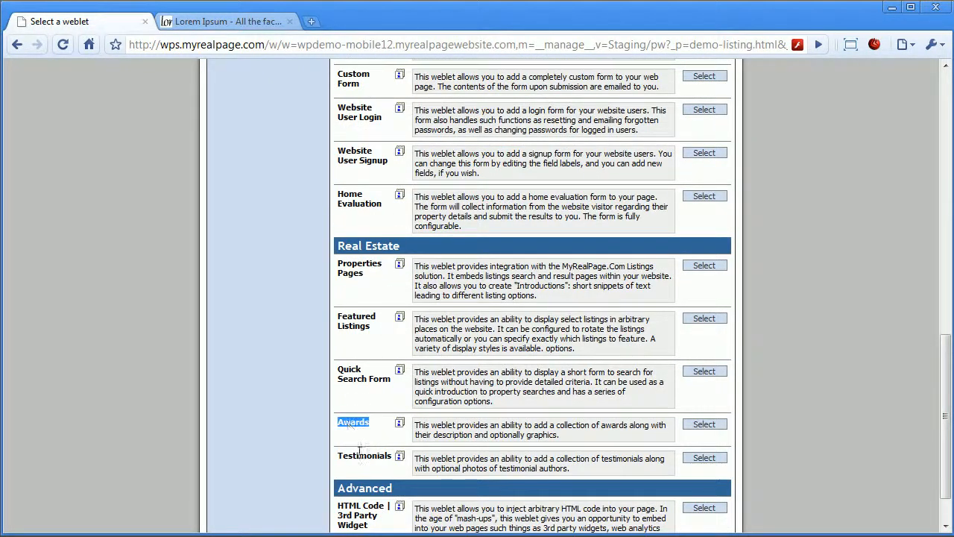
double_click(363, 456)
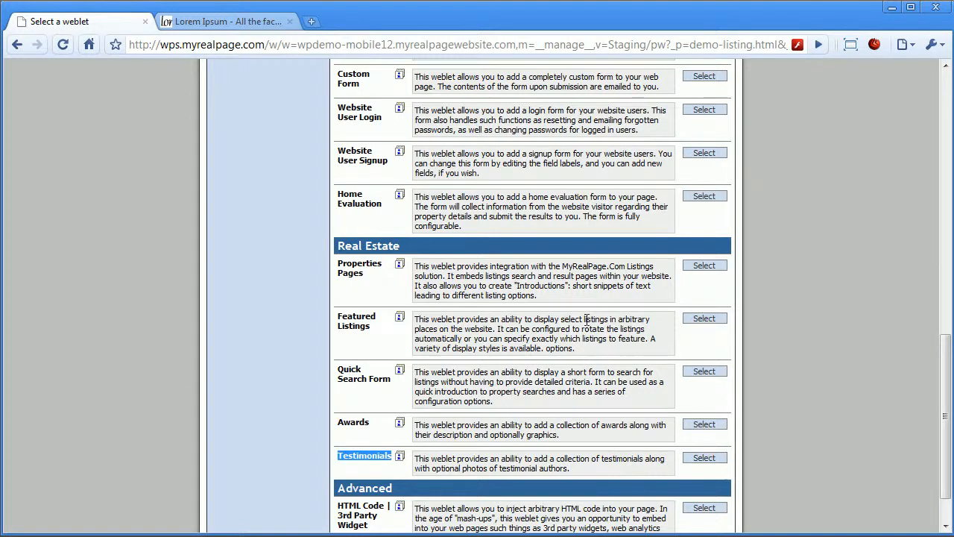
scroll(586, 321, up, 4)
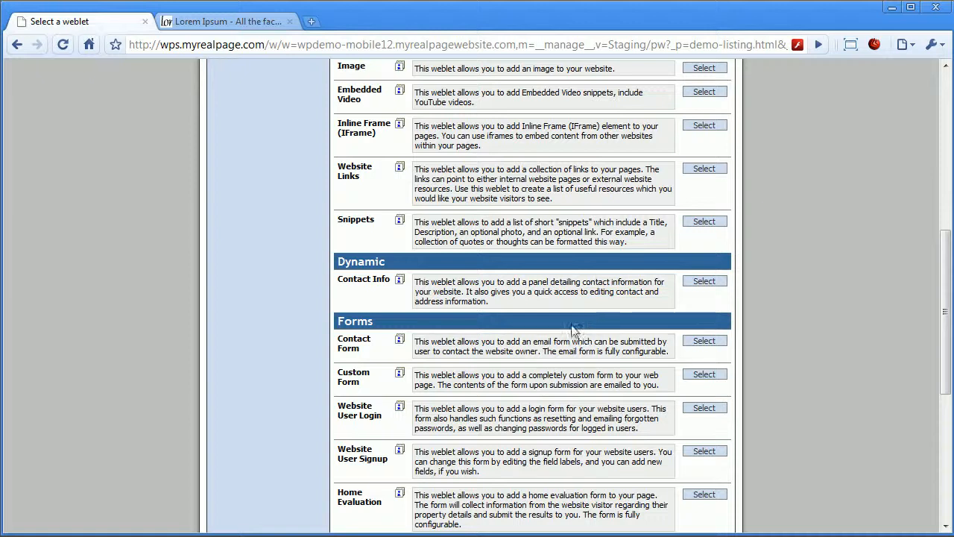
scroll(531, 305, down, 2)
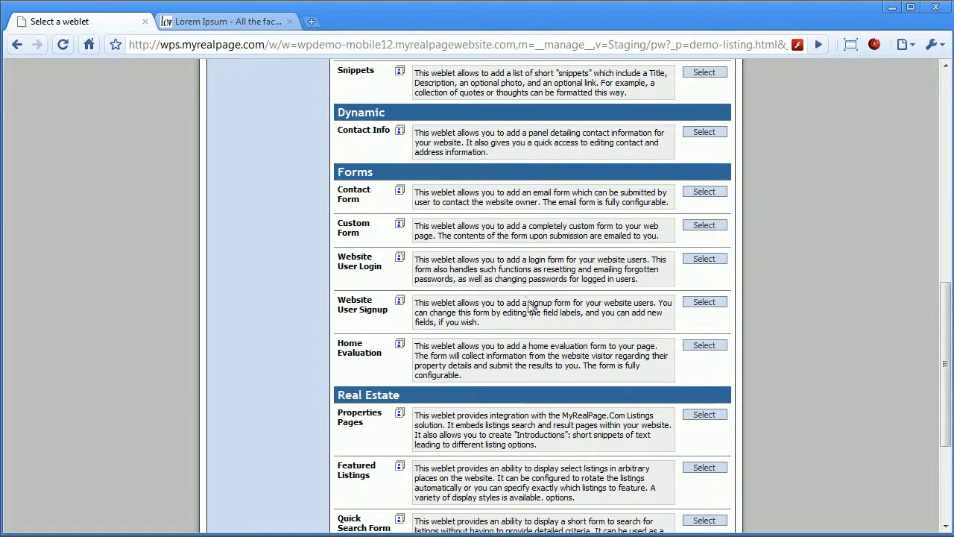
scroll(526, 300, up, 8)
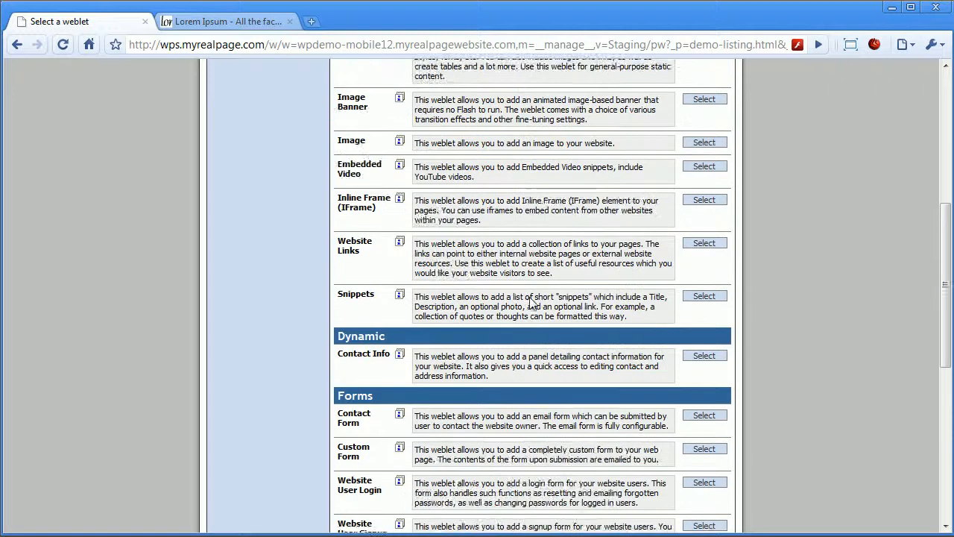
scroll(530, 302, down, 3)
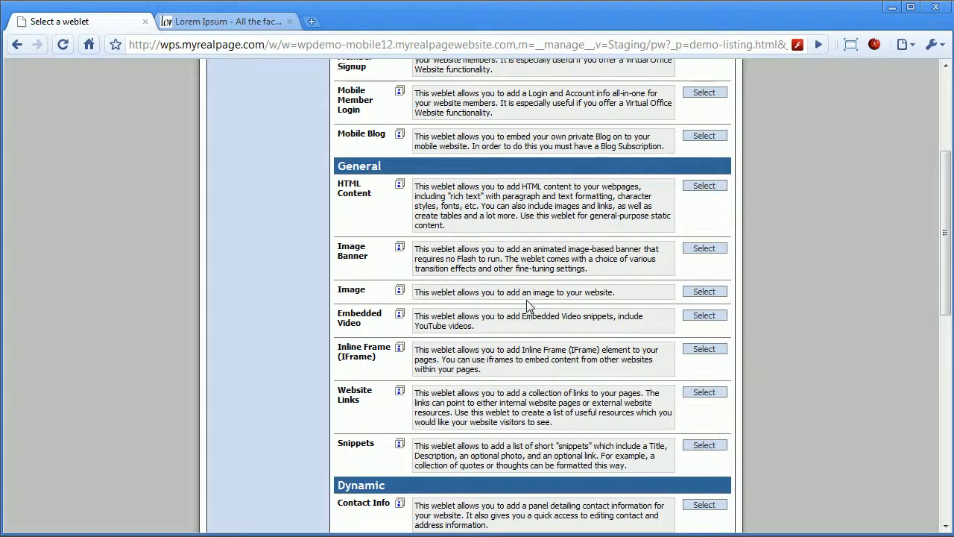
Add a Custom Form weblet from the Forms category and set its form name and heading to "Quick Quiz"
scroll(564, 313, down, 4)
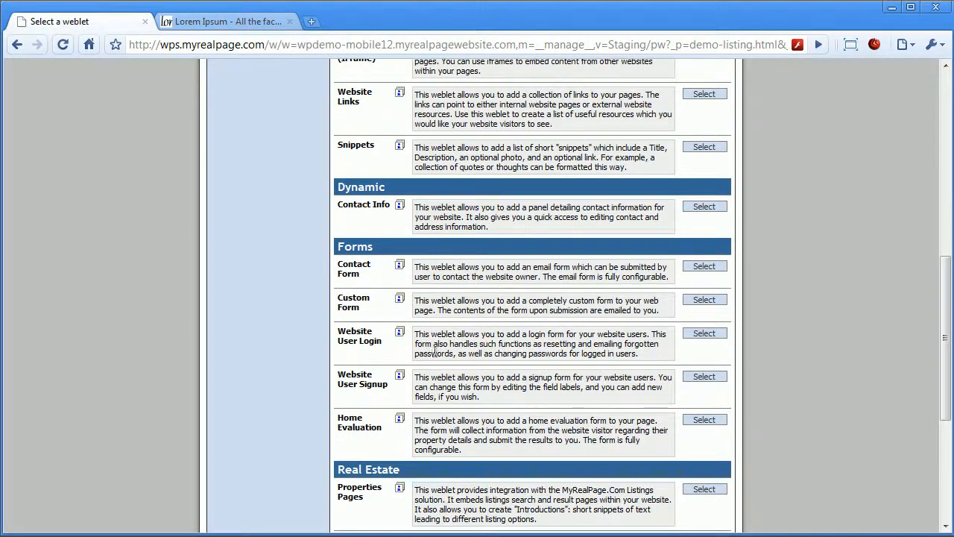
click(705, 300)
click(376, 187)
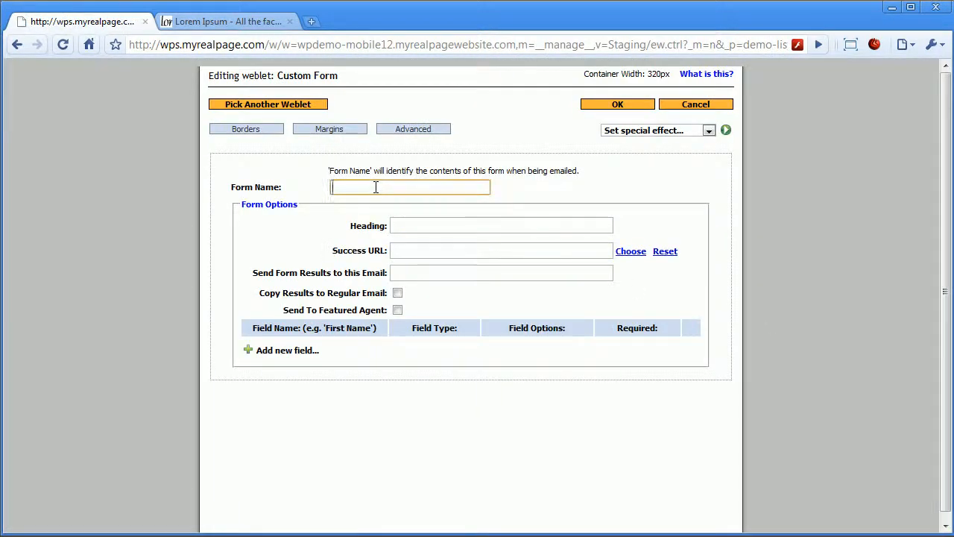
text(QUi)
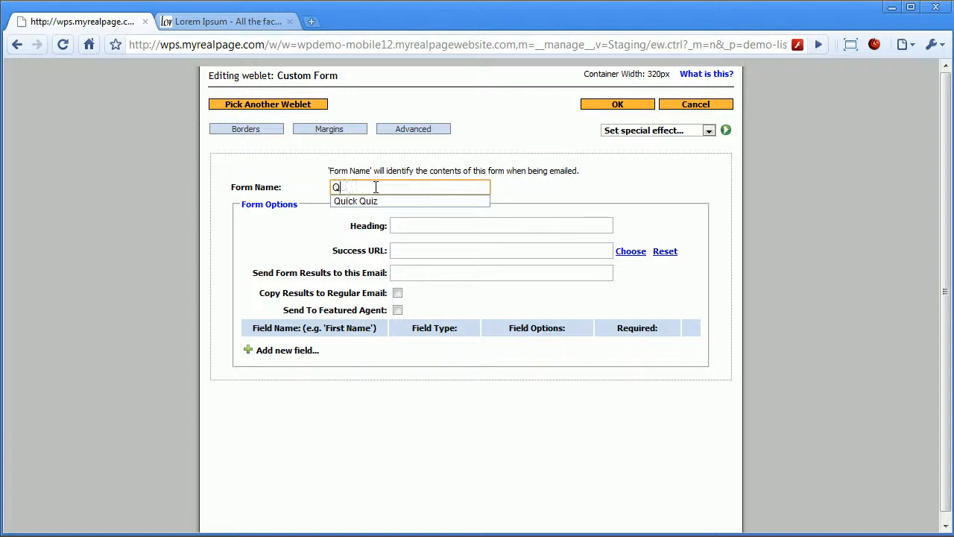
key(Down)
key(Tab)
text(Quick Quic)
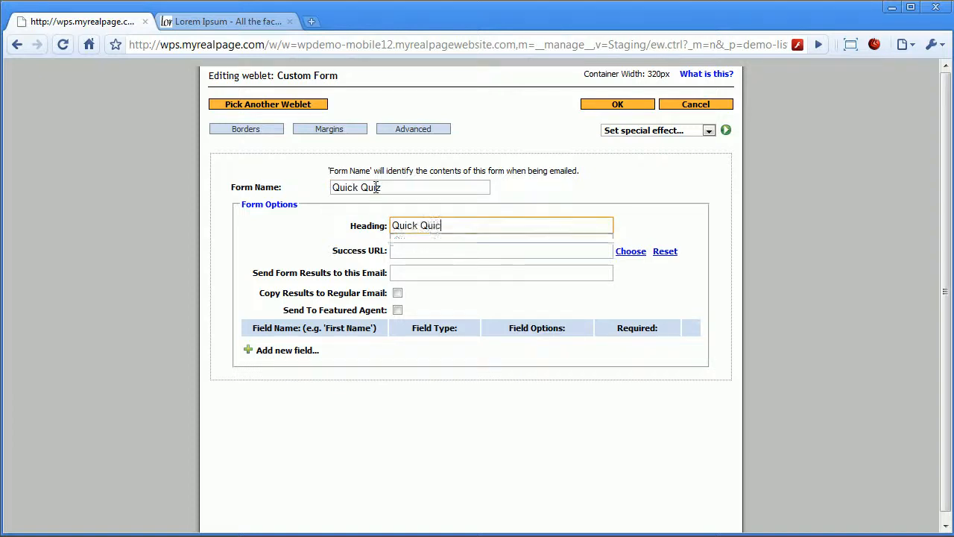
key(BackSpace)
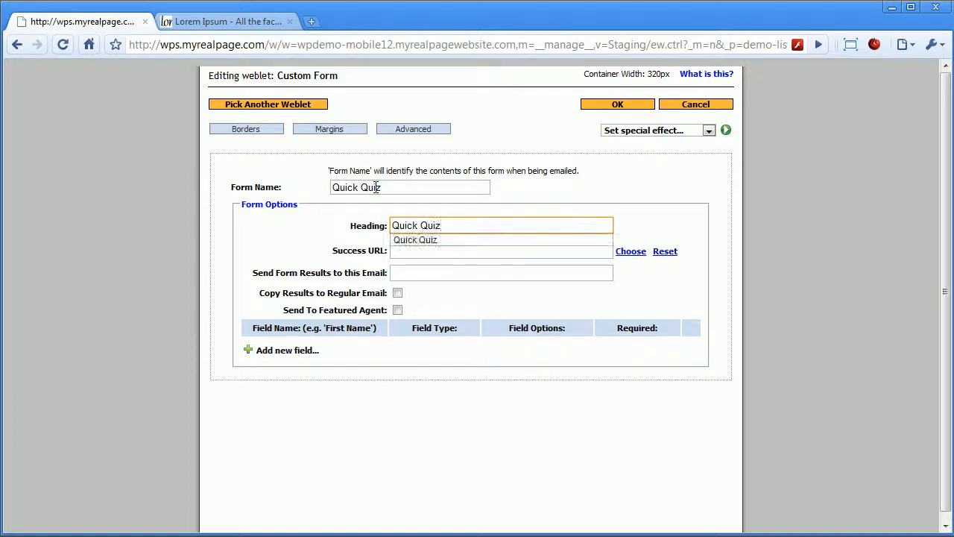
Add a text field named "Your Name" to the custom form
click(310, 351)
text(What)
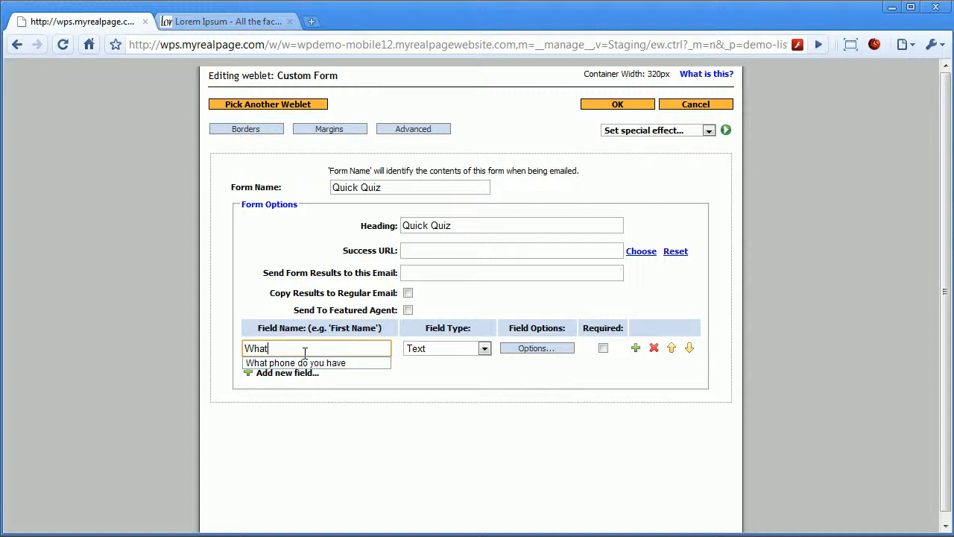
key(BackSpace)
key(BackSpace)
key(BackSpace)
key(BackSpace)
text(You)
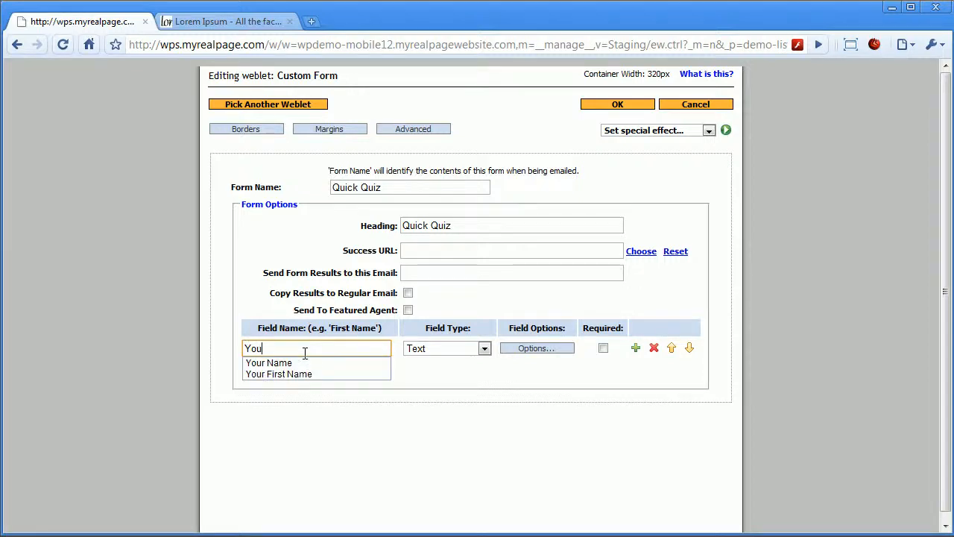
text(r Name)
key(Tab)
Add a second form field named "Are you in the market to:" with the field type List (drop-down)
click(295, 373)
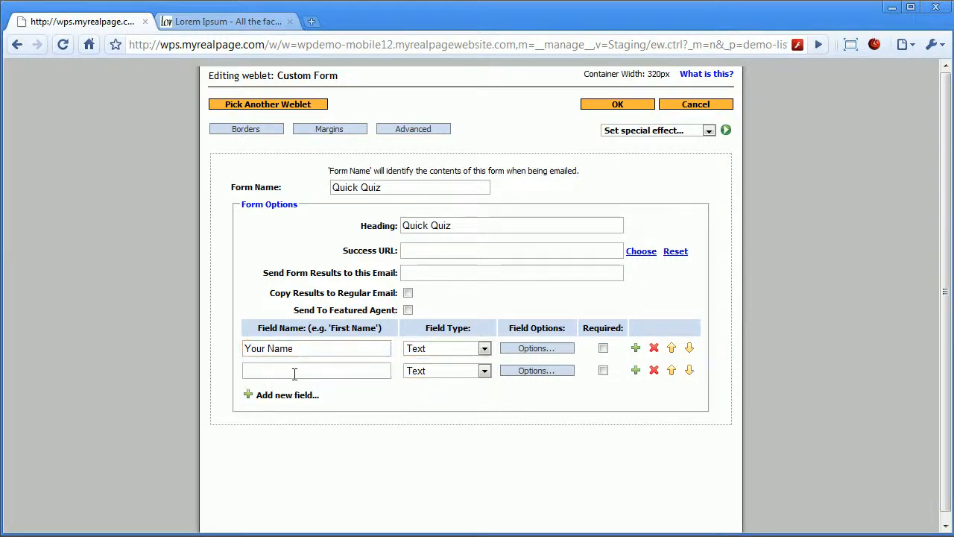
text(Are)
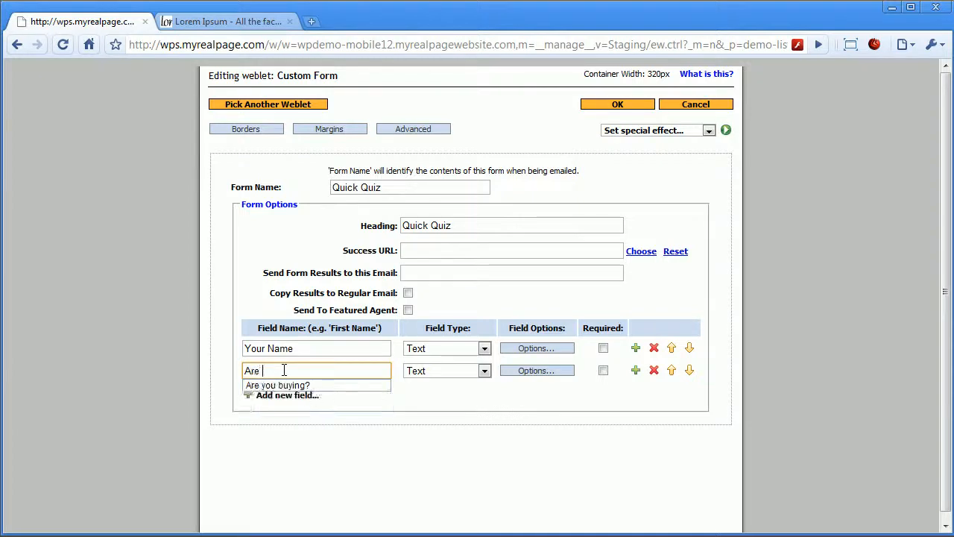
text( you in the mark)
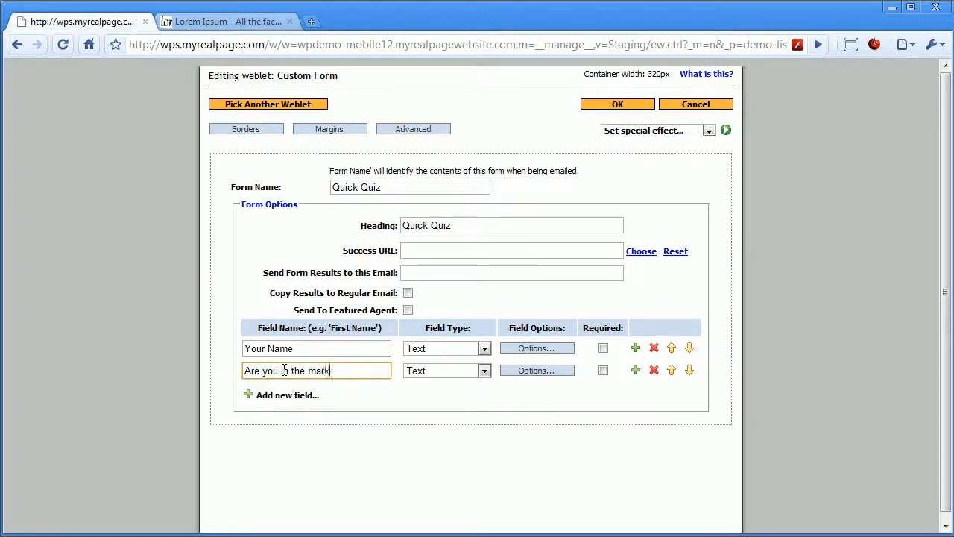
text(et to:)
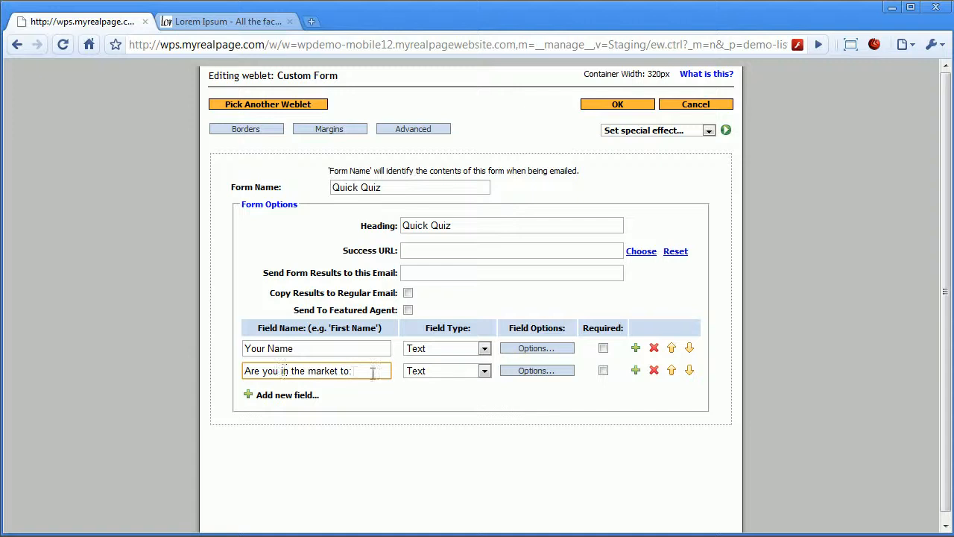
click(429, 375)
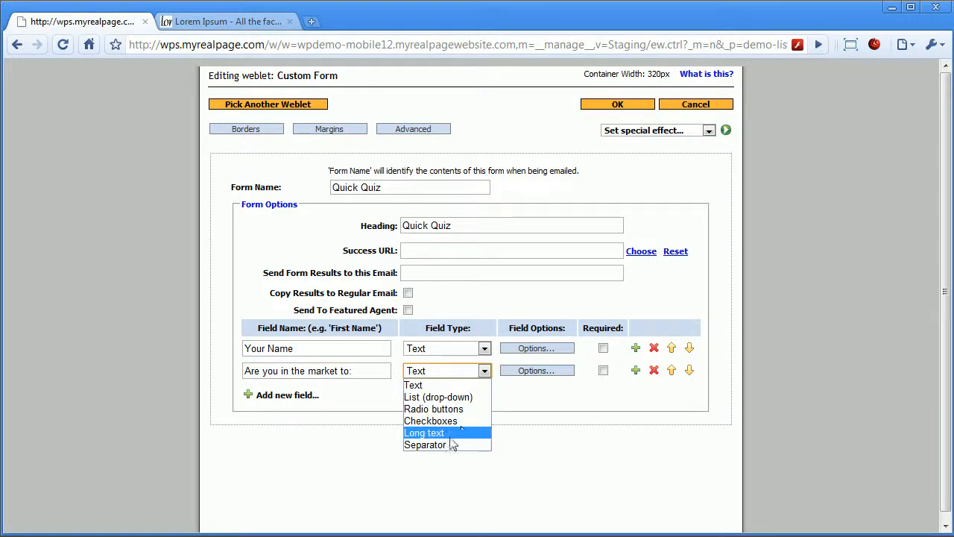
click(445, 397)
Define Buying and Selling as the values of the "Are you in the market to:" list and save the custom form
click(532, 369)
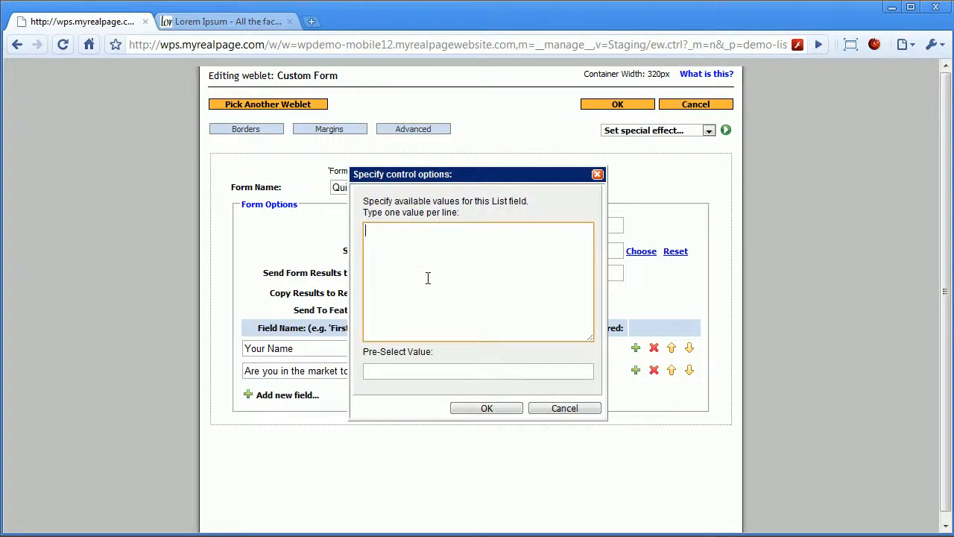
text(Buying Selling)
click(488, 410)
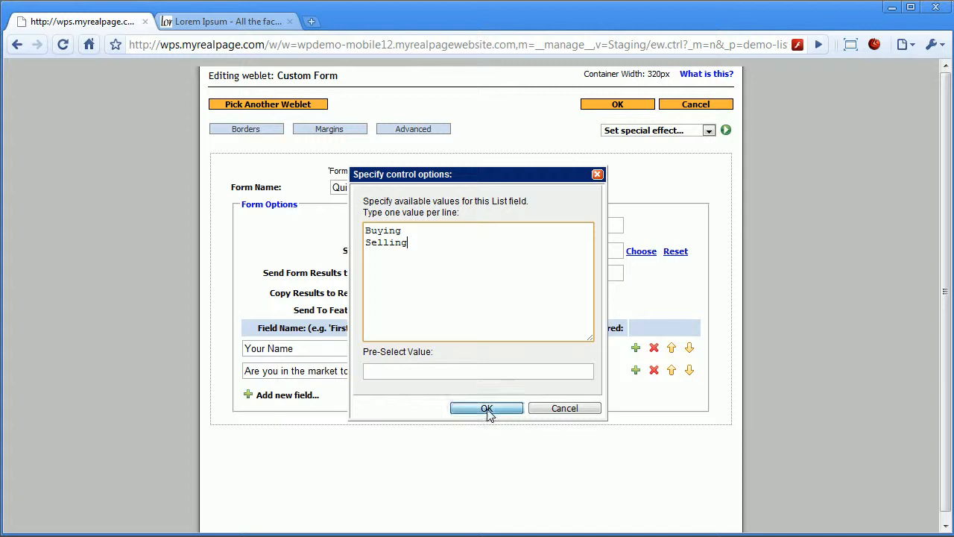
click(619, 105)
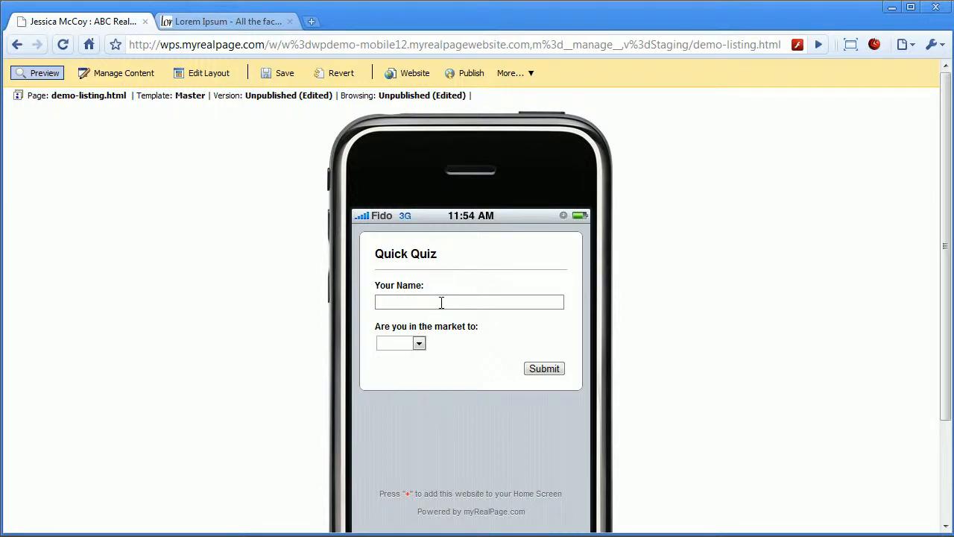
Add a Home Evaluation weblet from the Forms category with its default fields and review the form in the page preview
click(105, 77)
click(470, 412)
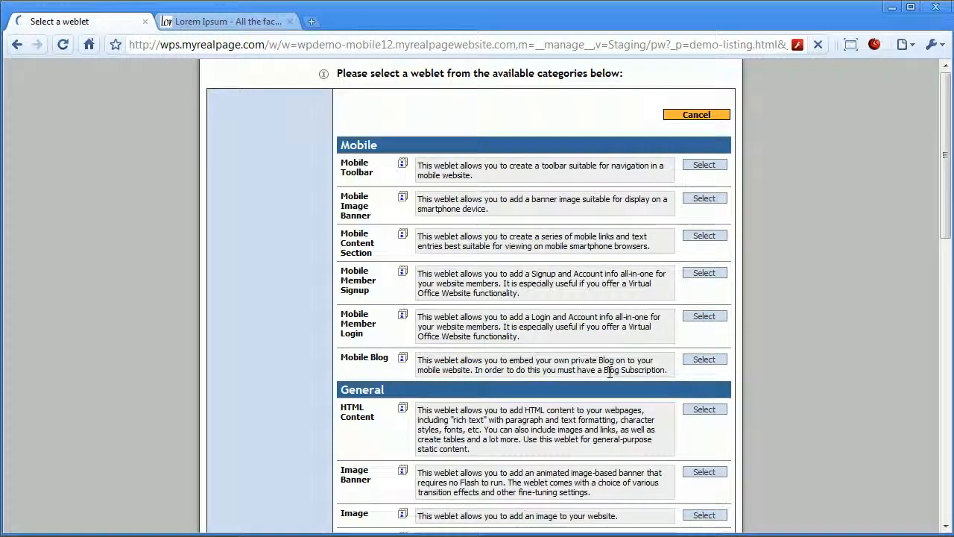
scroll(609, 372, down, 8)
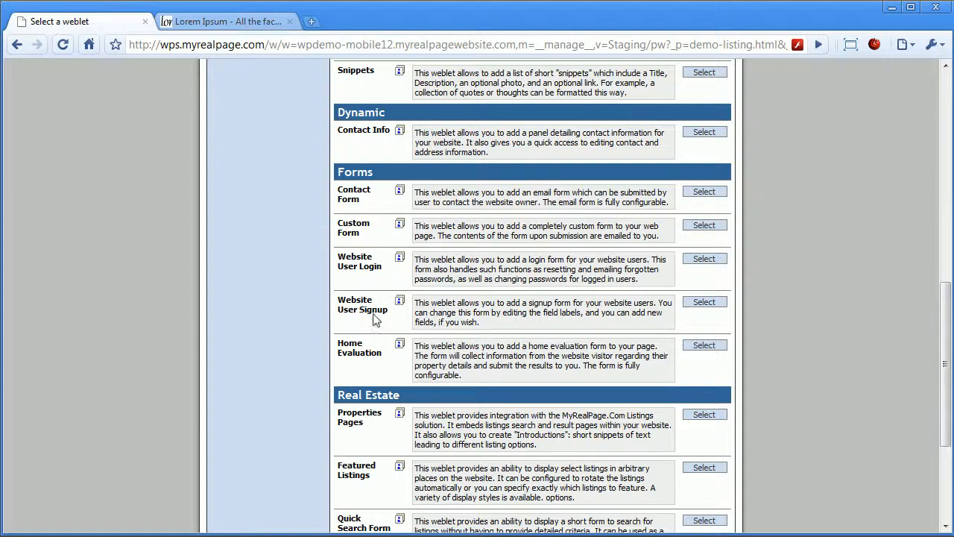
click(703, 347)
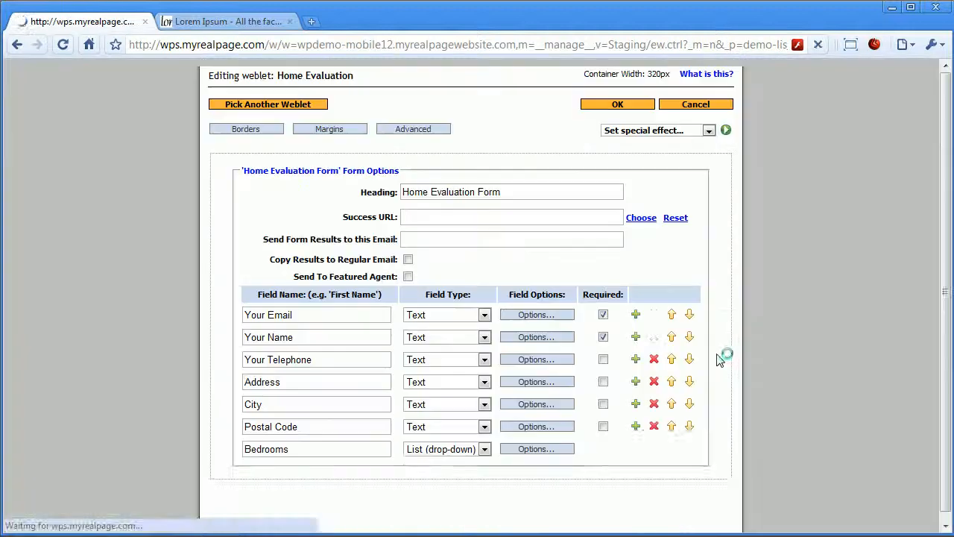
scroll(398, 337, down, 3)
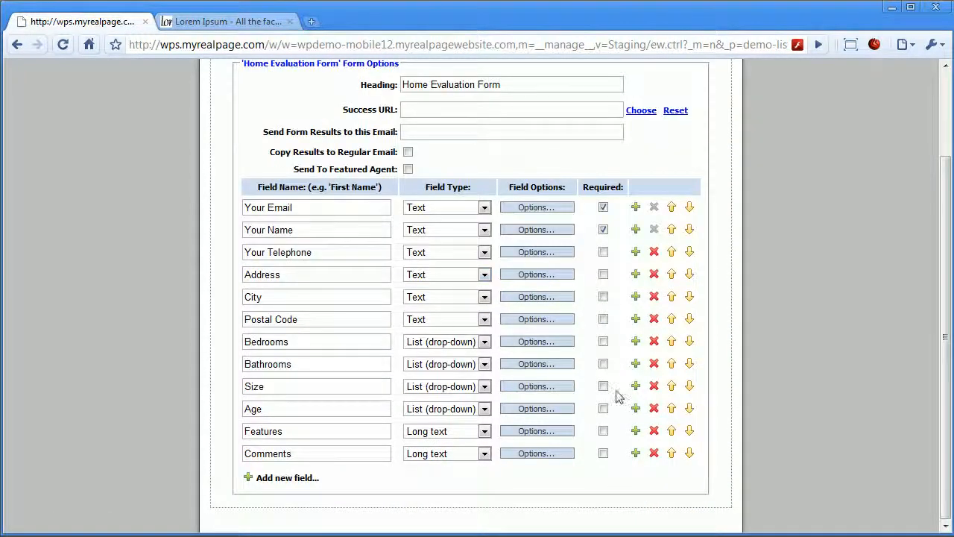
scroll(515, 340, up, 3)
click(618, 105)
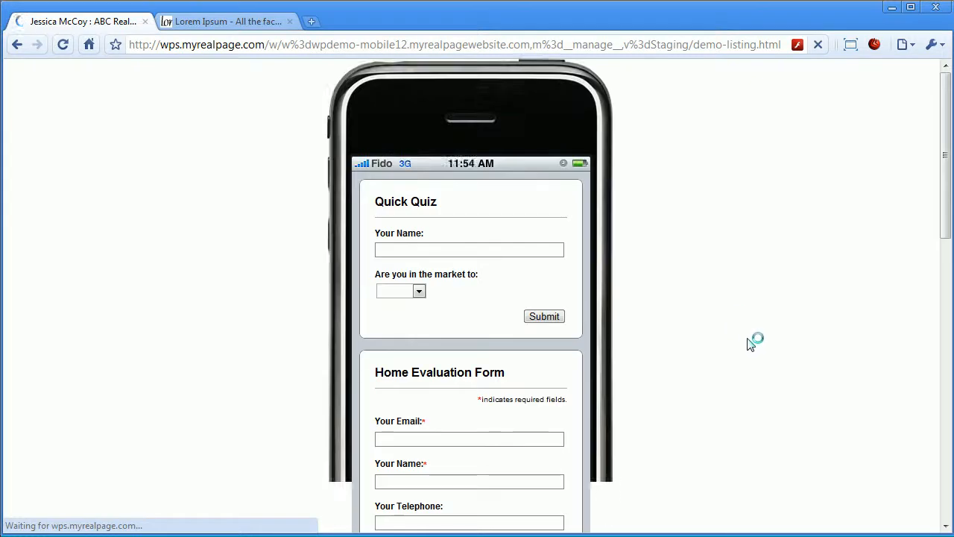
scroll(749, 346, down, 8)
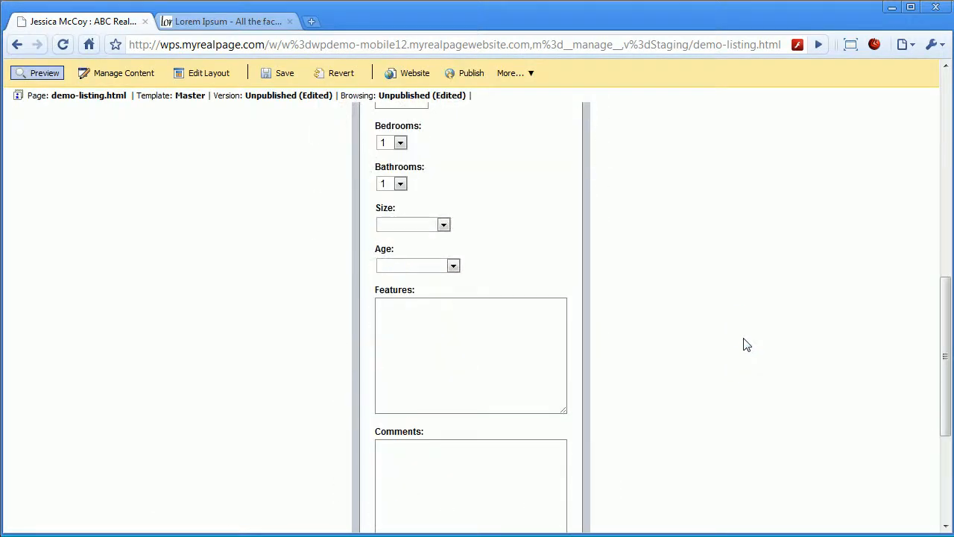
scroll(741, 343, up, 4)
scroll(734, 344, up, 5)
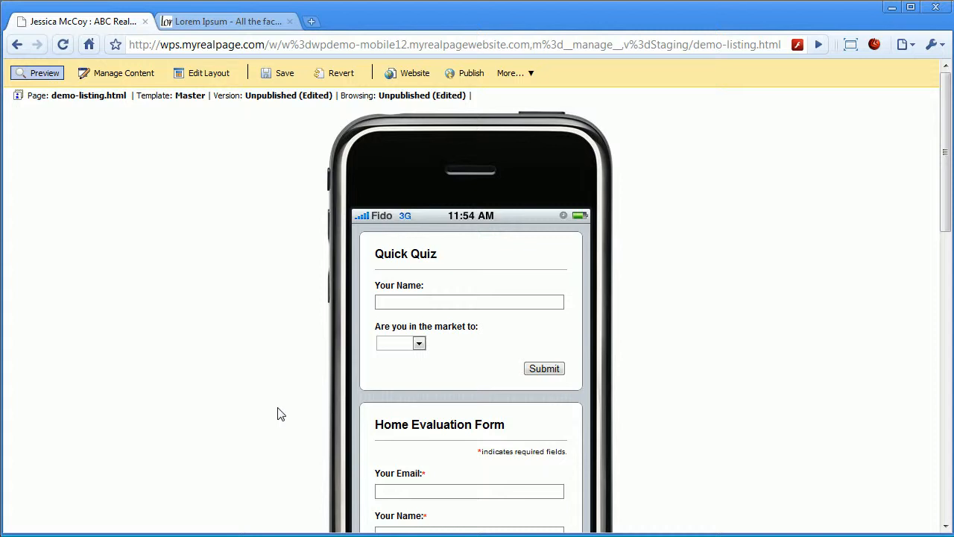
Remove the Quick Quiz and Home Evaluation Form weblets from the demo listing page
click(117, 72)
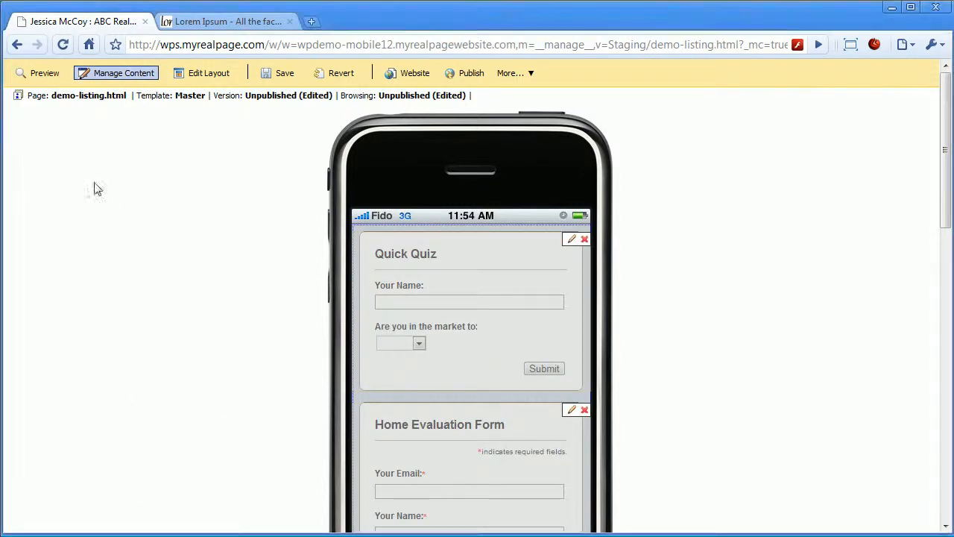
click(43, 74)
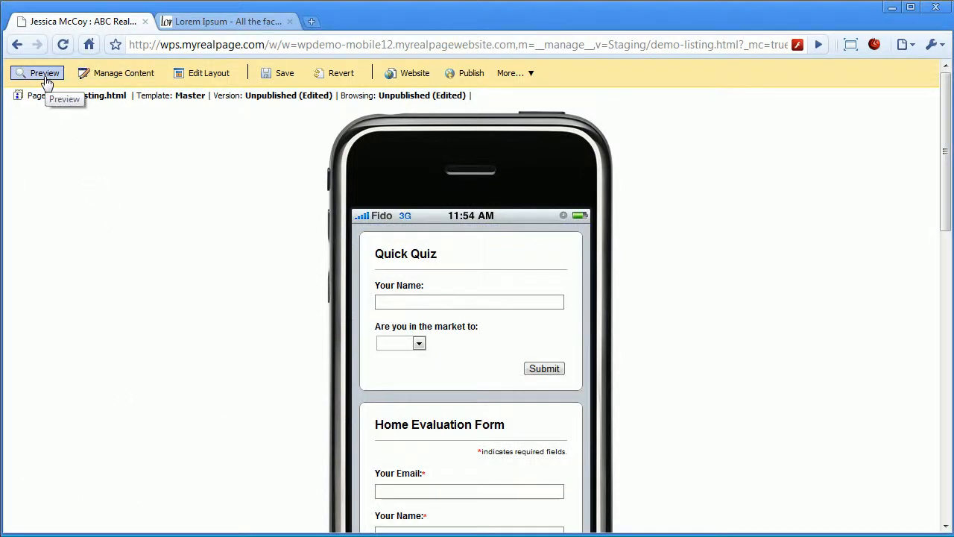
click(116, 79)
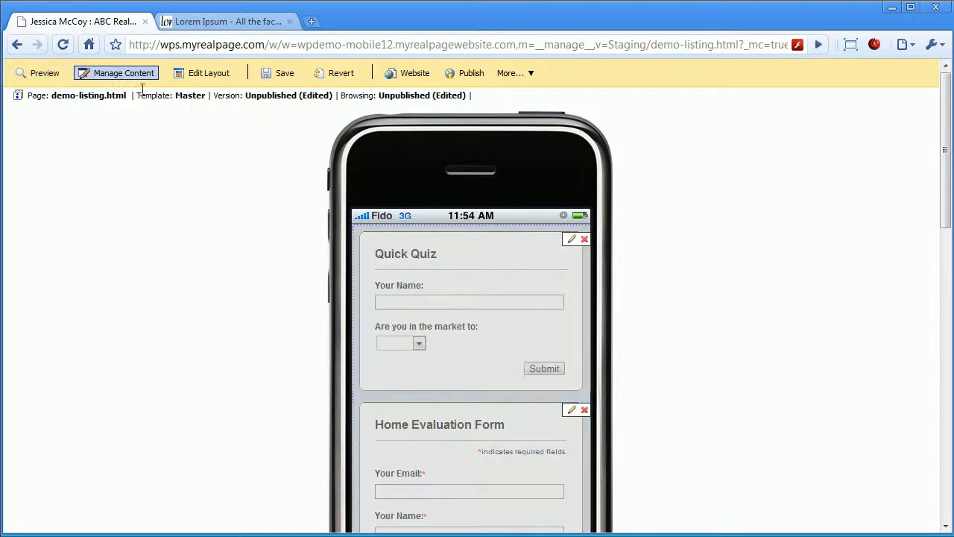
click(585, 239)
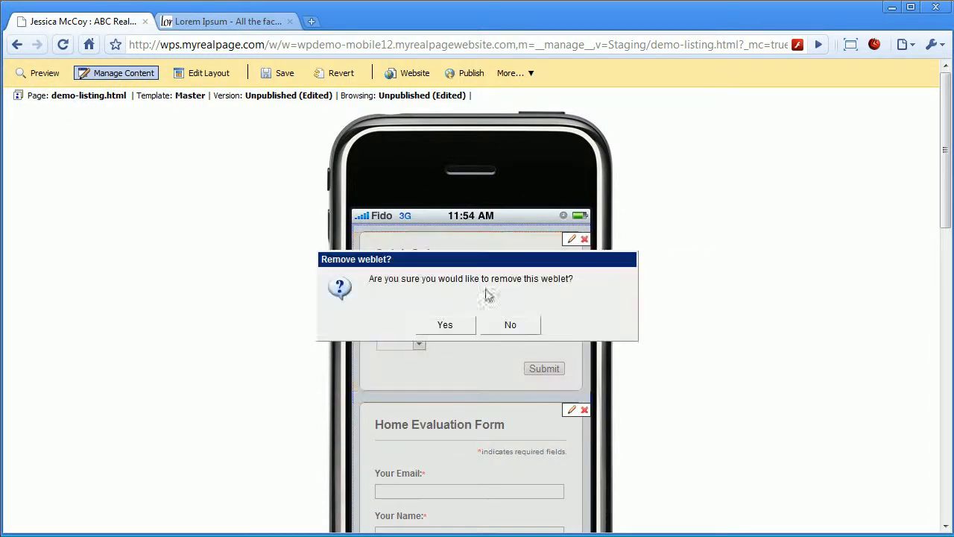
click(448, 322)
click(584, 240)
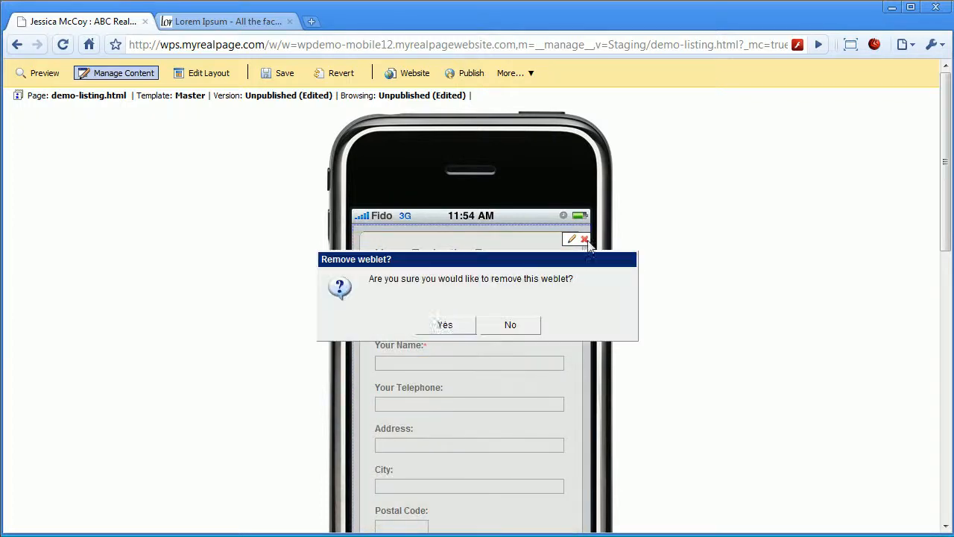
click(456, 327)
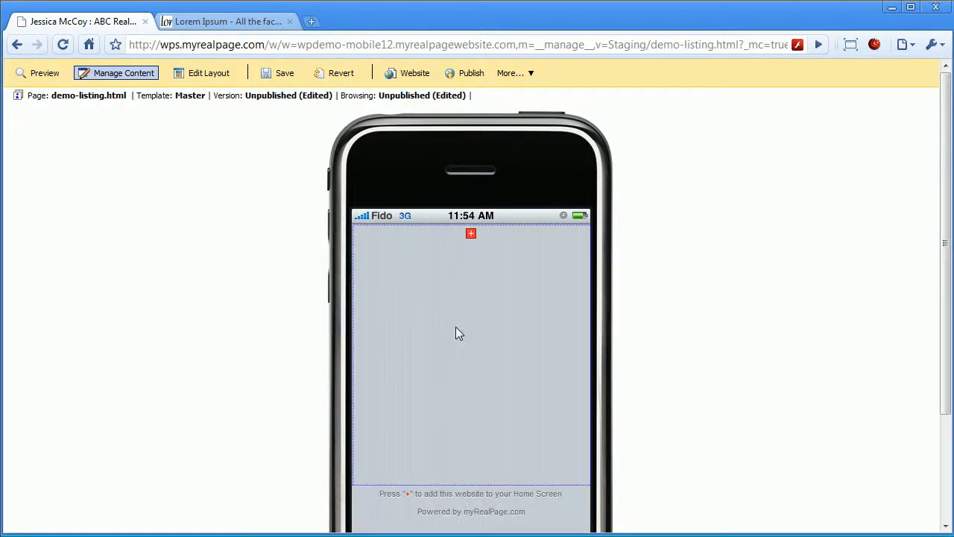
Add a Mobile Image Banner weblet from the Mobile category to the empty page
click(471, 234)
click(461, 329)
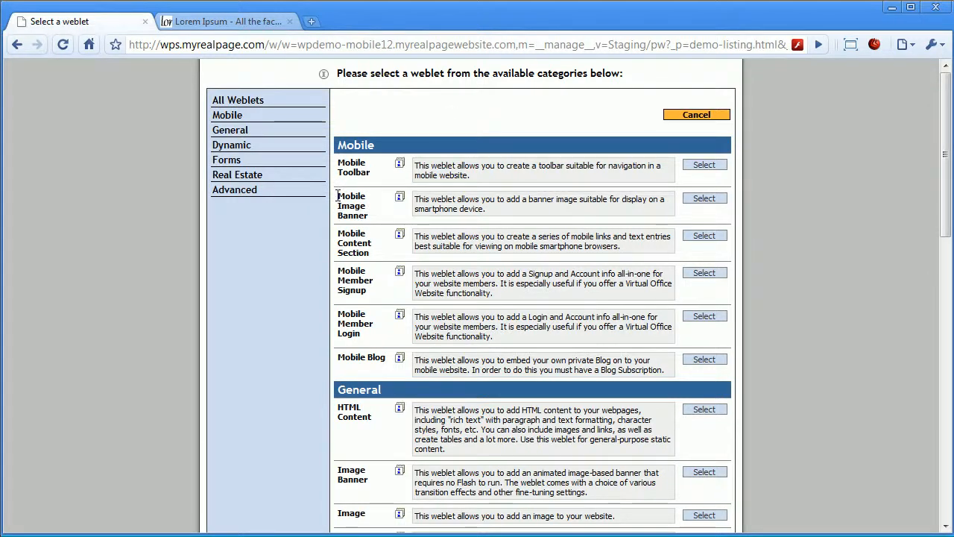
drag(337, 196, 370, 217)
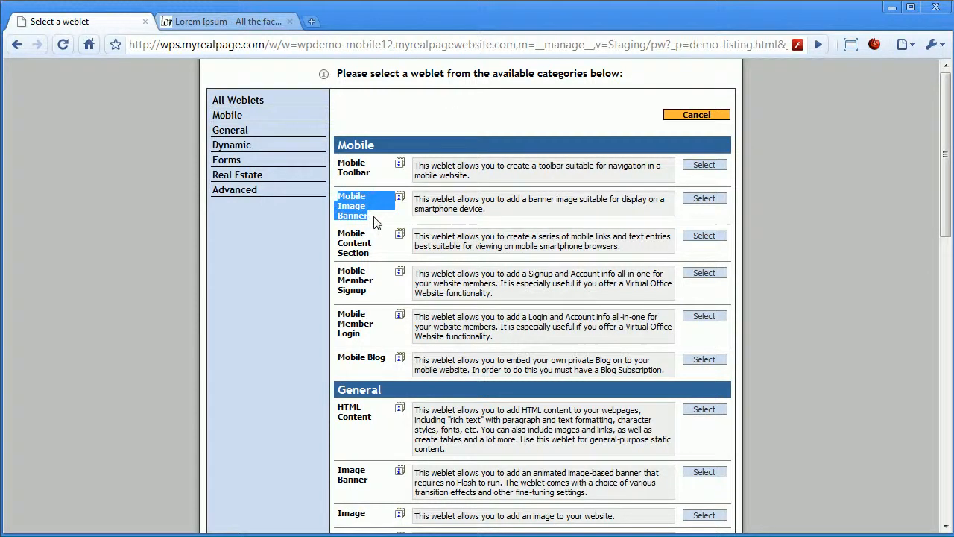
click(375, 220)
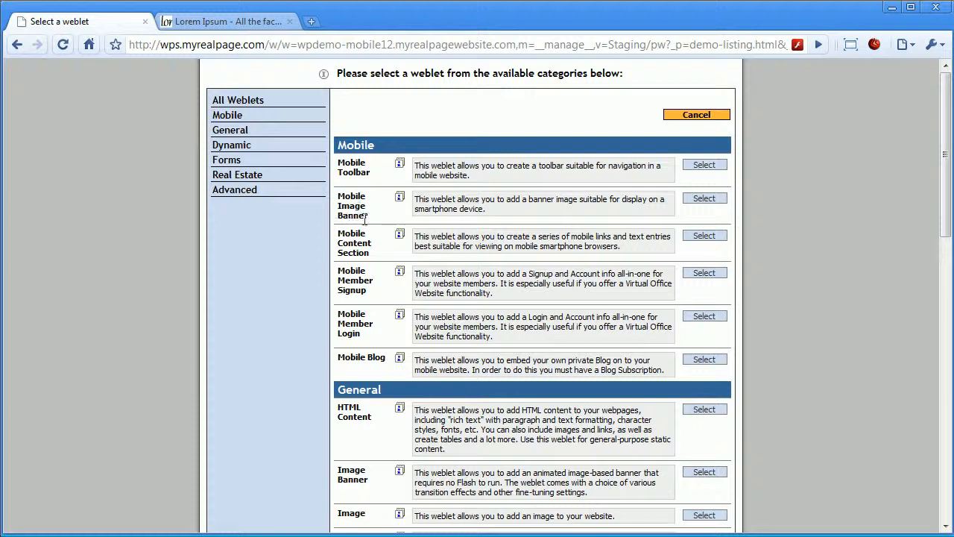
click(698, 200)
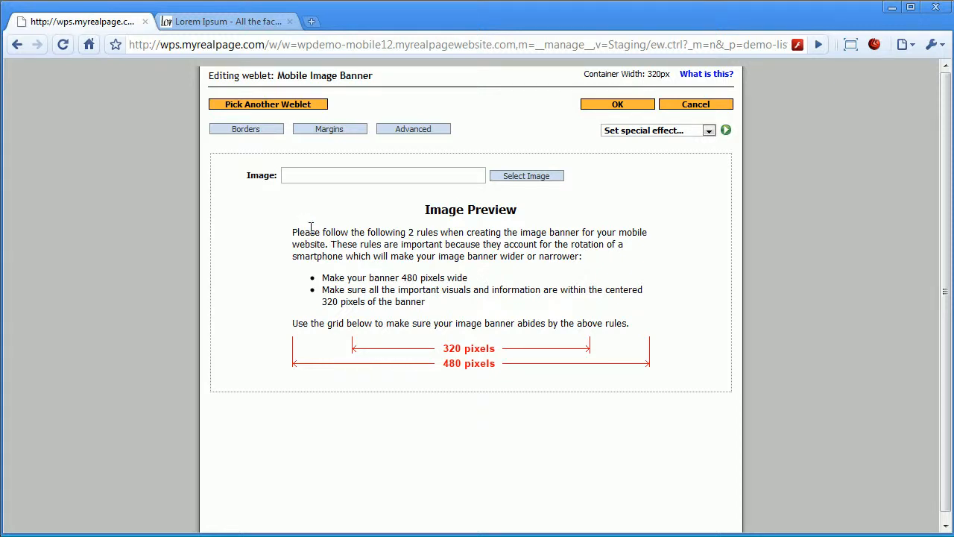
Set the banner image to sample-mobile-banner.jpg from the mobile/01 folder in Common Files and save the weblet
click(547, 179)
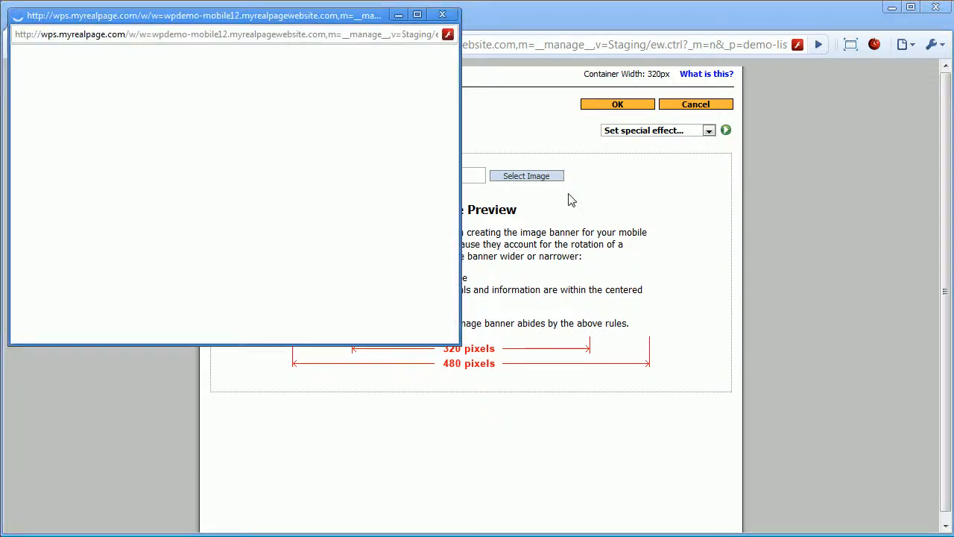
click(25, 163)
click(37, 203)
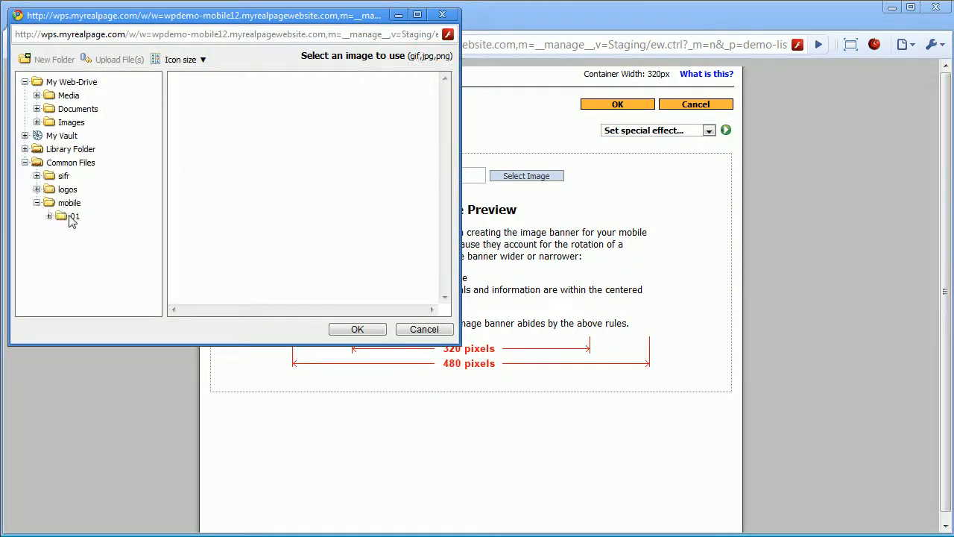
click(79, 217)
scroll(376, 216, down, 5)
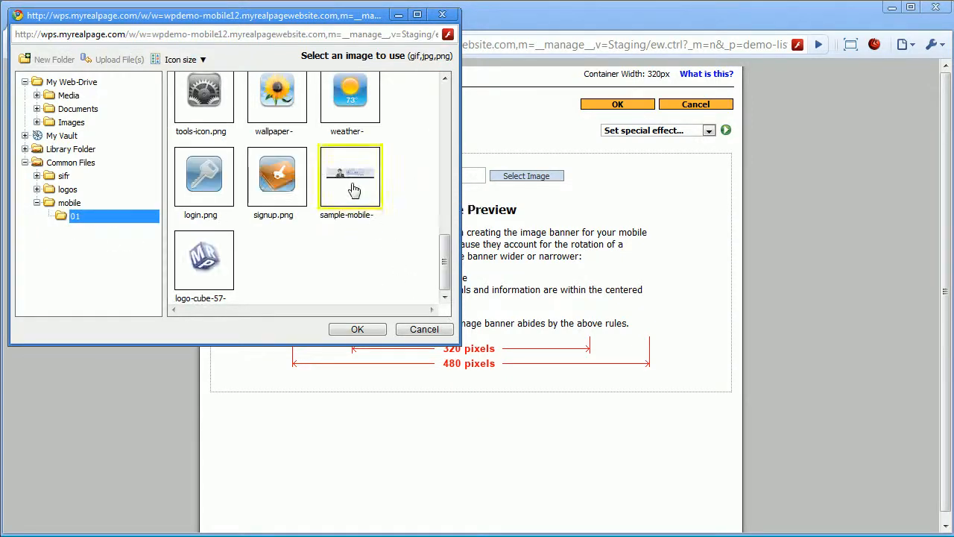
double_click(351, 182)
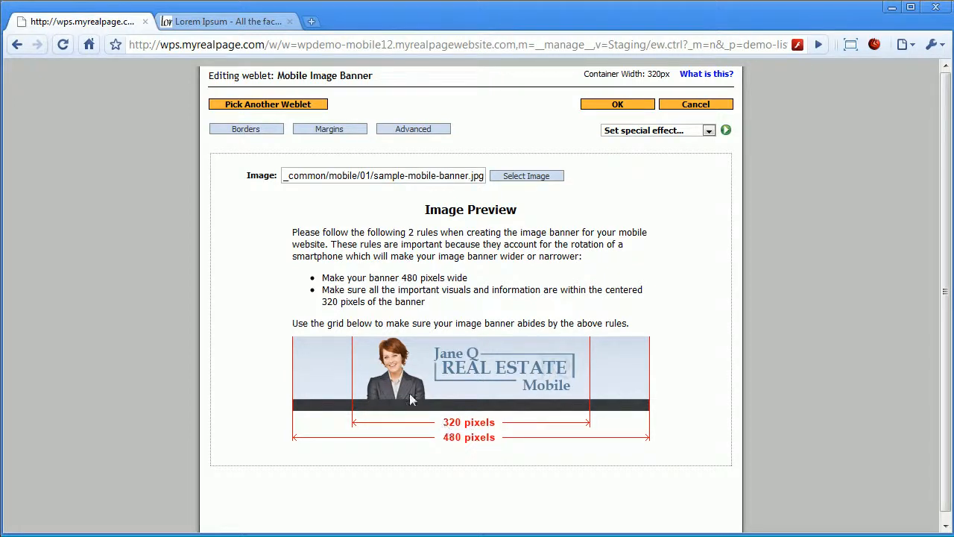
click(620, 104)
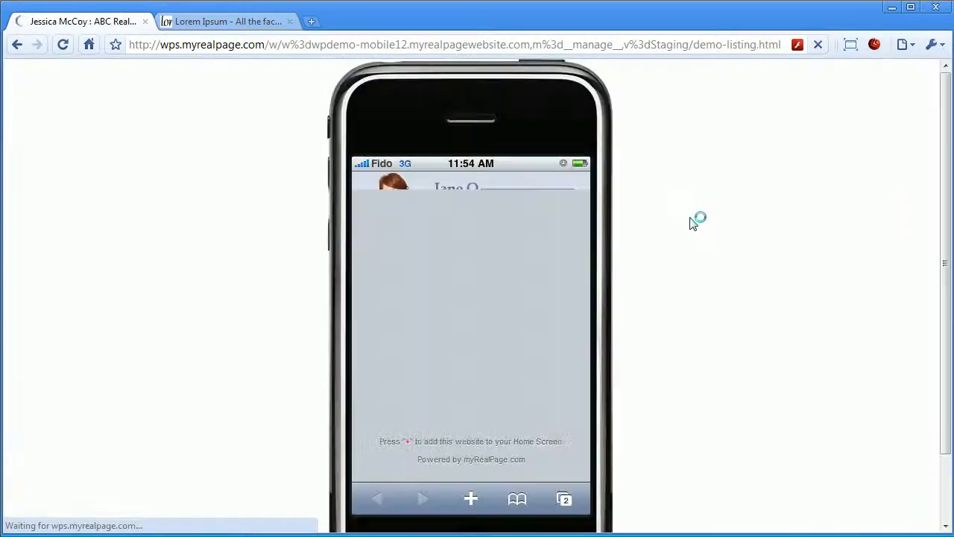